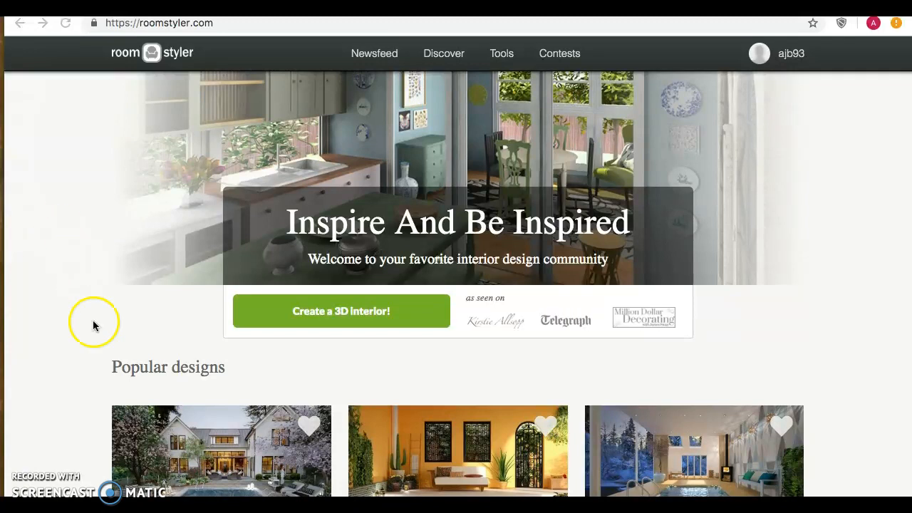
# - Look through the popular designs and popular moodboards on the homepage
pyautogui.scroll(-3, 102, 335)
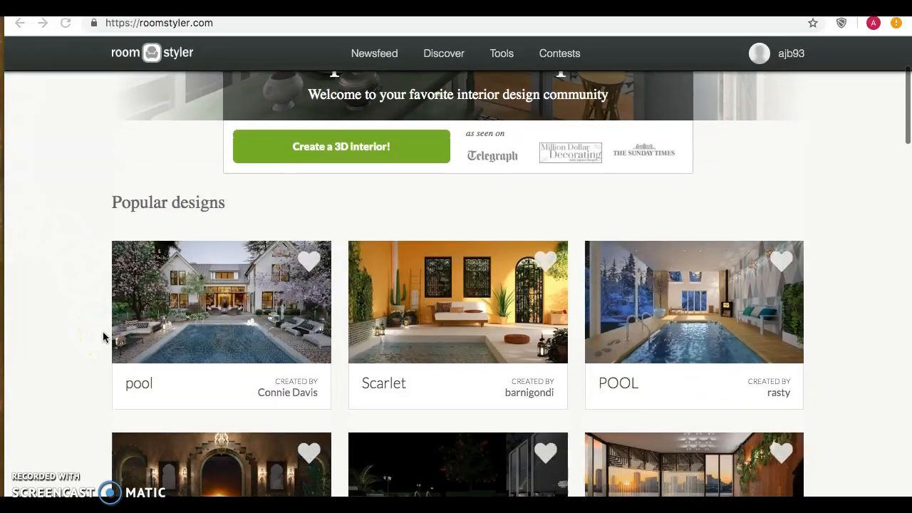
pyautogui.scroll(-2, 102, 337)
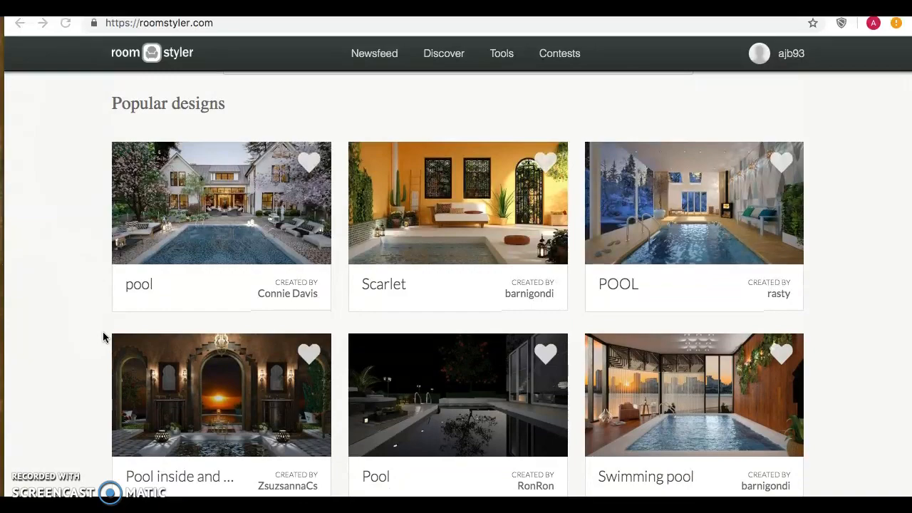
pyautogui.scroll(-7, 103, 337)
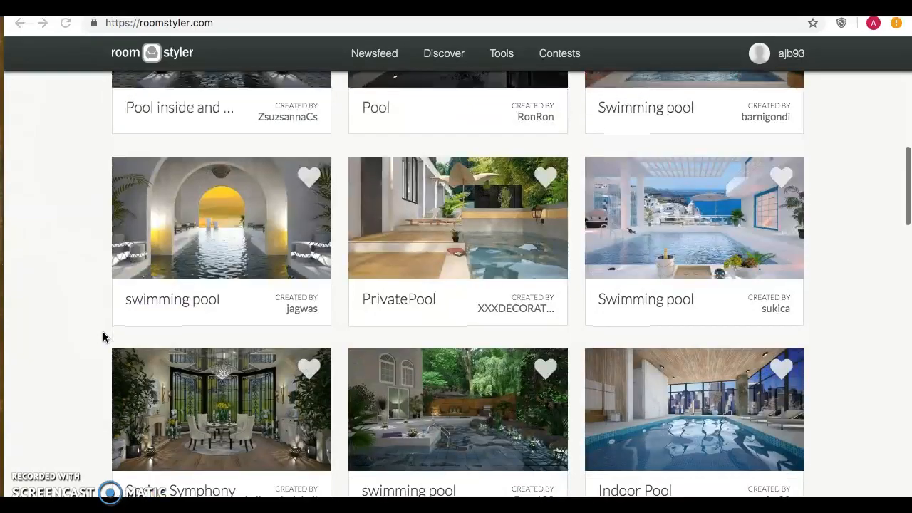
pyautogui.scroll(-13, 102, 337)
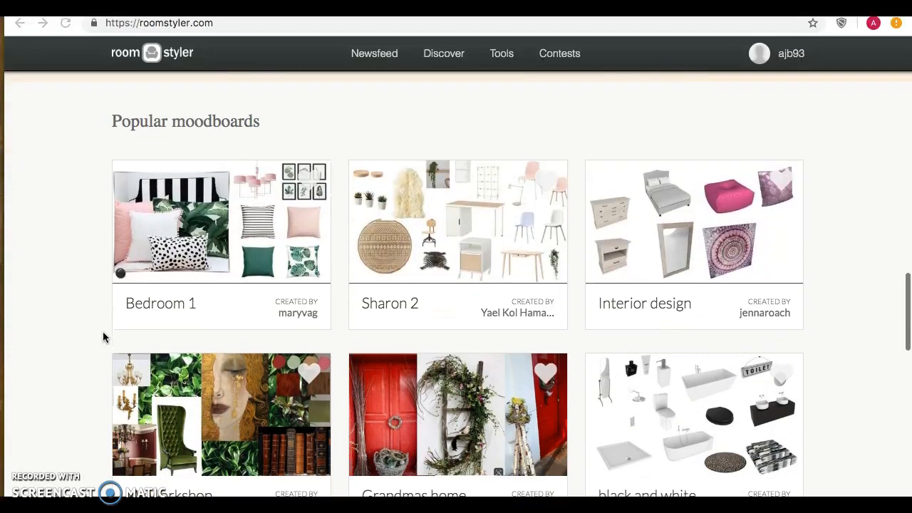
pyautogui.scroll(-4, 102, 337)
pyautogui.scroll(12, 103, 337)
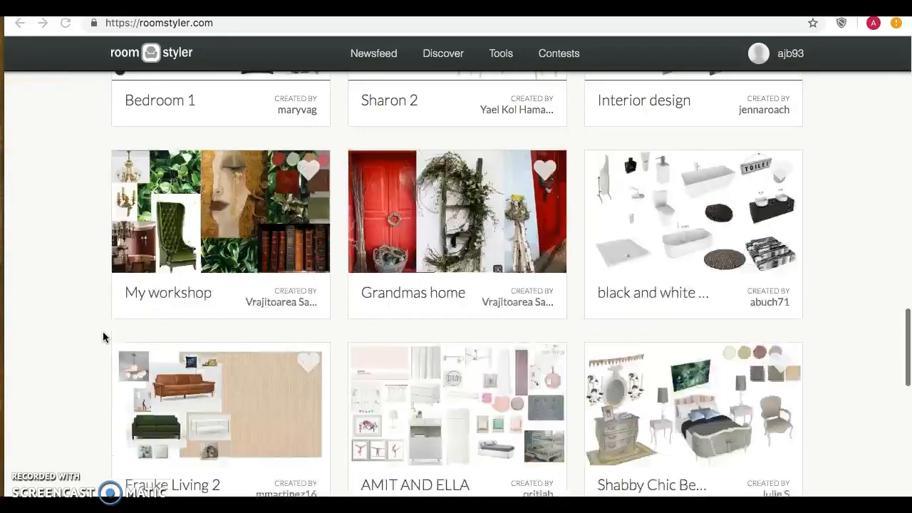
pyautogui.scroll(18, 103, 337)
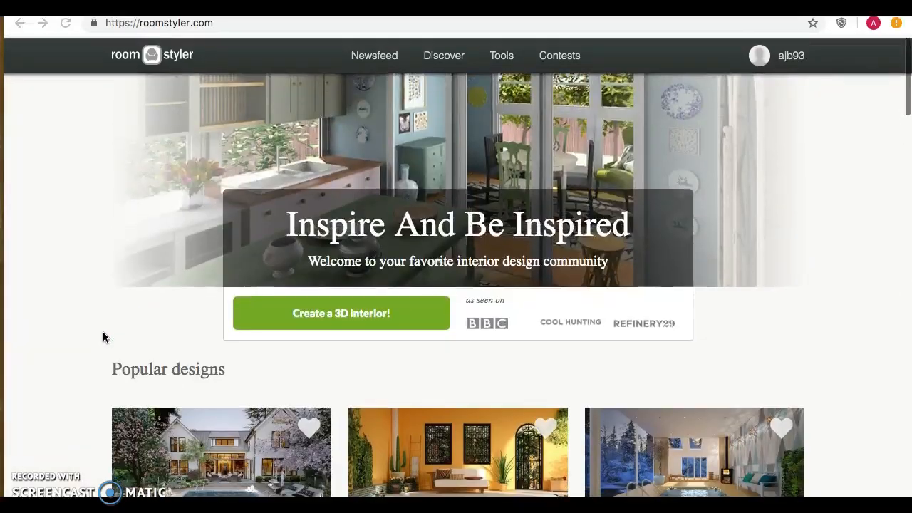
pyautogui.click(93, 335)
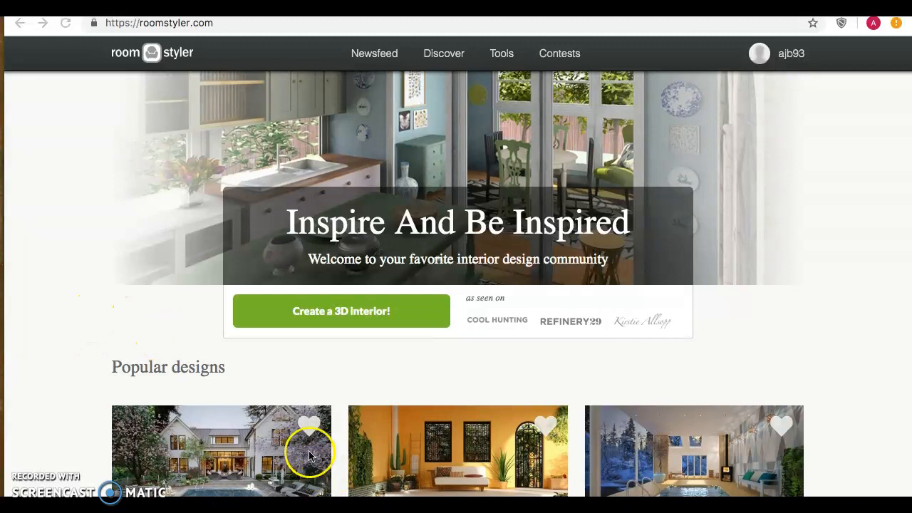
# - Start creating a 3D interior and dismiss the planner's welcome dialog to get an empty plan
pyautogui.click(334, 305)
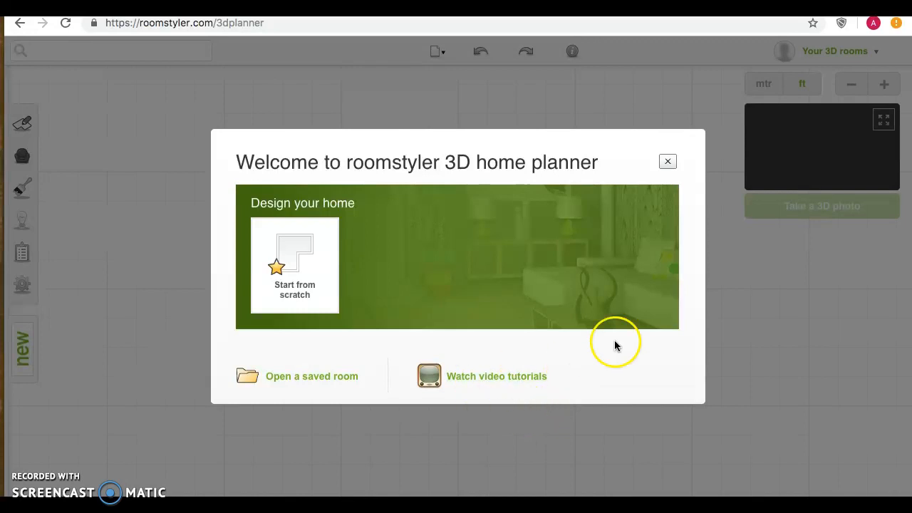
pyautogui.click(667, 162)
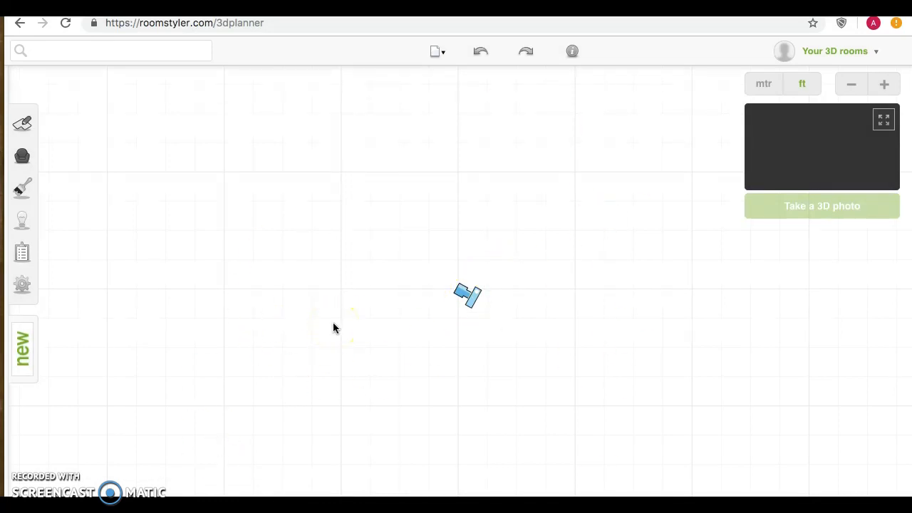
# - Place a square room in the middle of the plan and move its right wall outward to make it about 16'7" wide
pyautogui.click(22, 123)
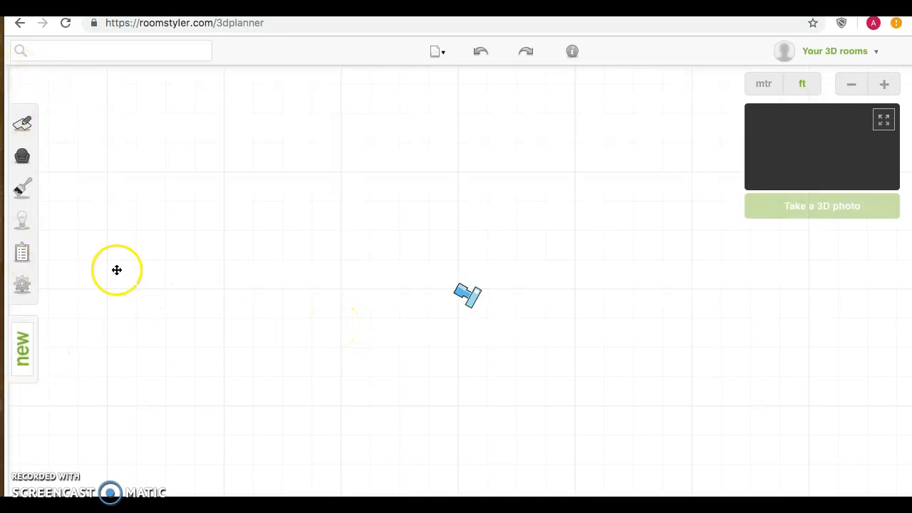
pyautogui.click(23, 128)
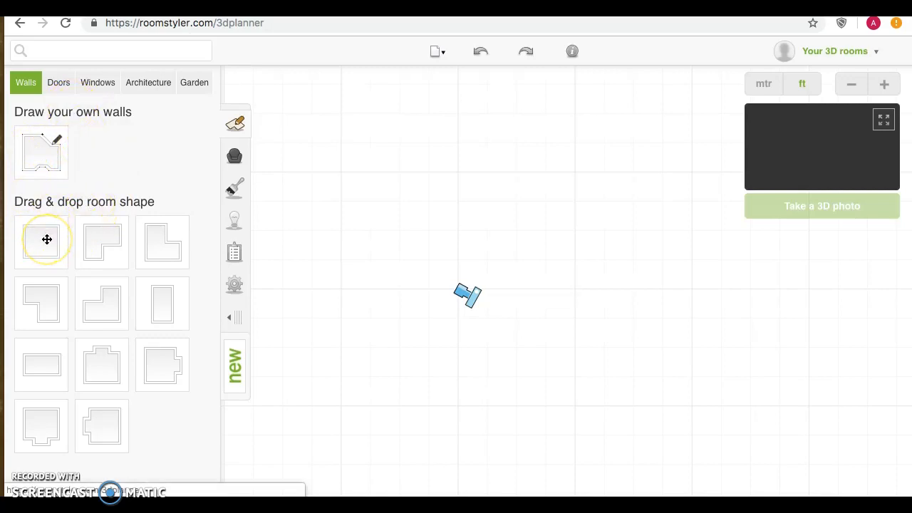
pyautogui.moveTo(47, 239); pyautogui.dragTo(476, 273)
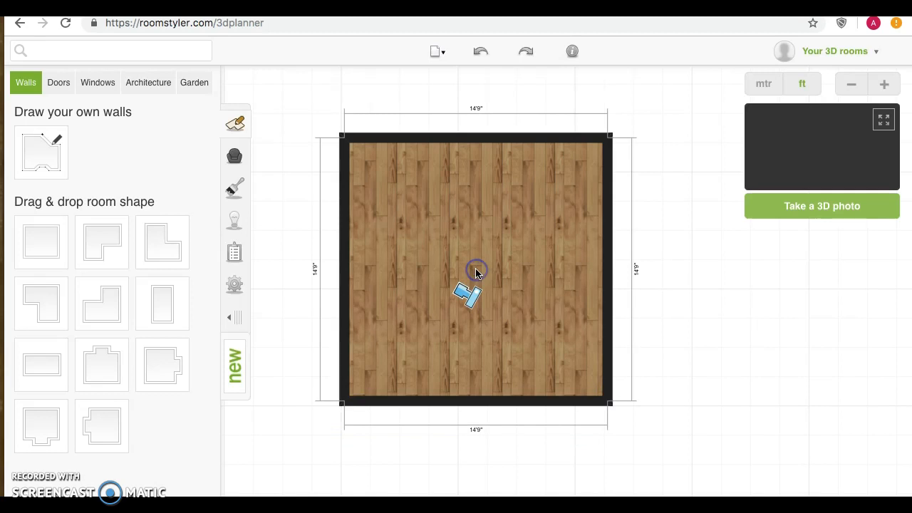
pyautogui.moveTo(610, 255); pyautogui.dragTo(645, 272)
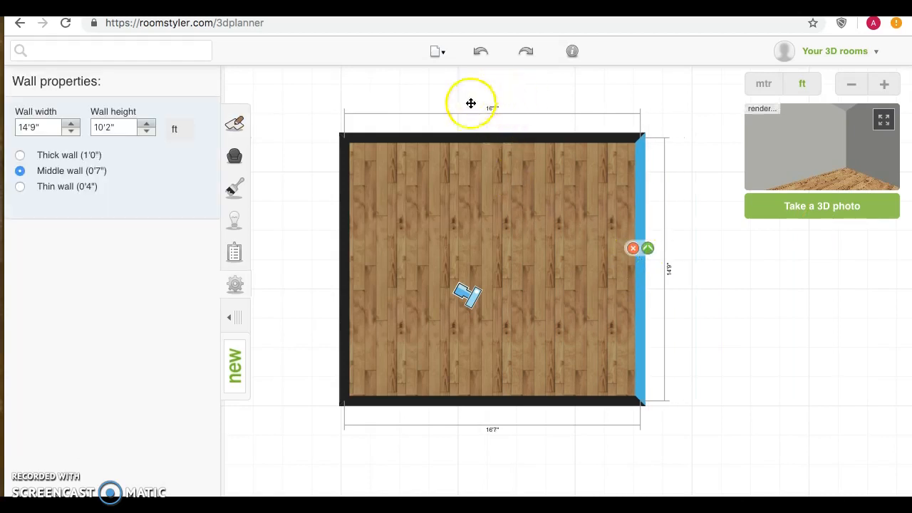
pyautogui.click(495, 251)
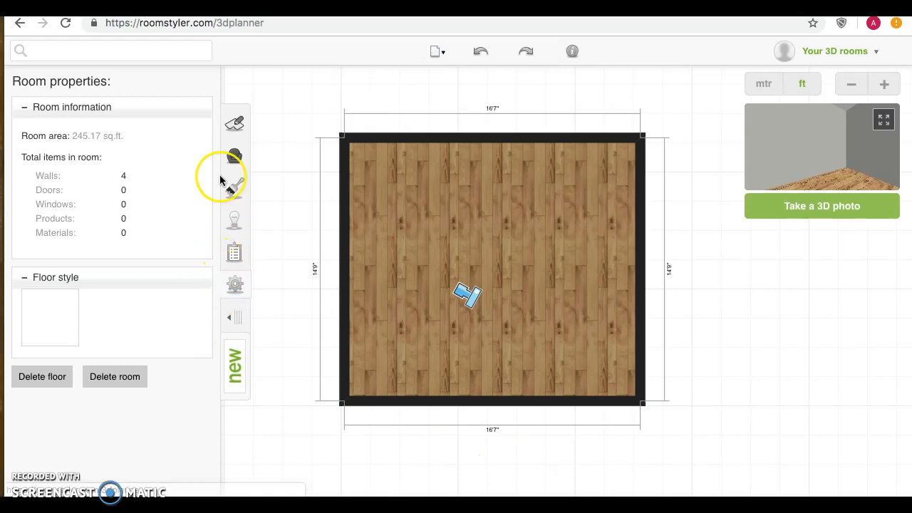
# - Look through the windows and architecture items available for building the room
pyautogui.click(236, 121)
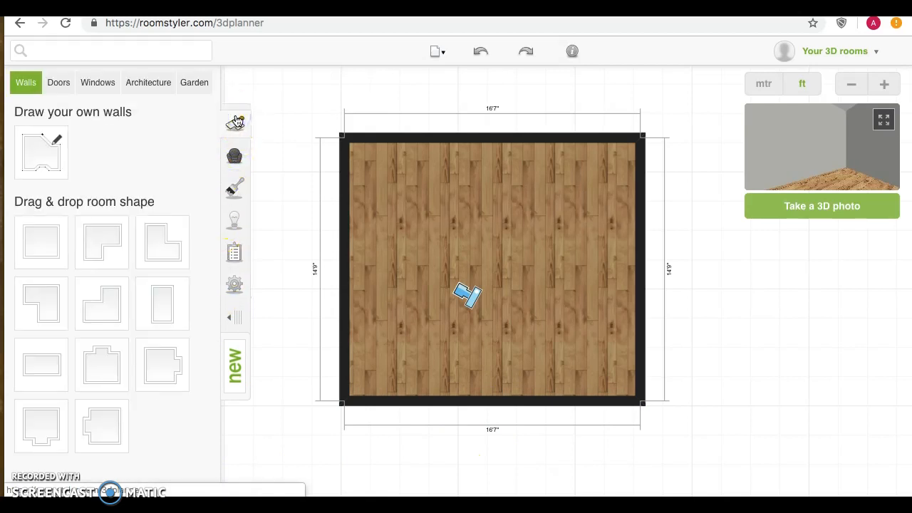
pyautogui.click(60, 94)
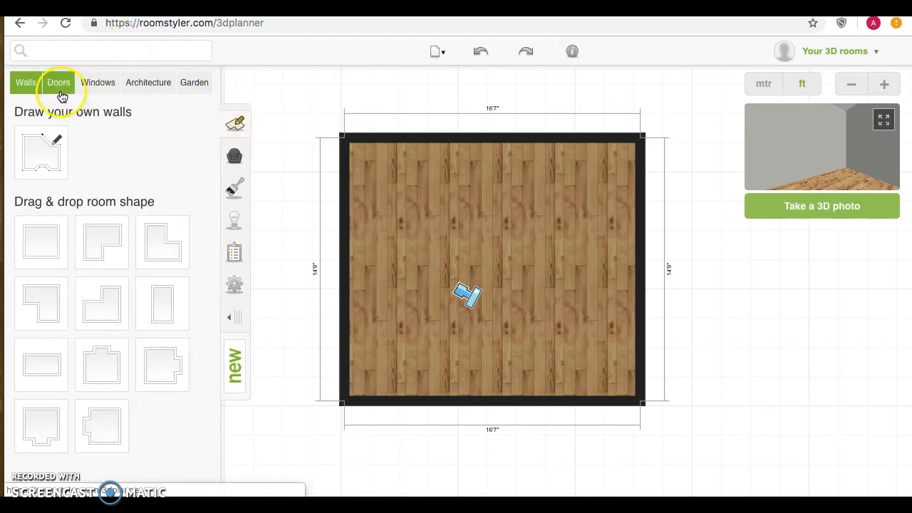
pyautogui.click(98, 82)
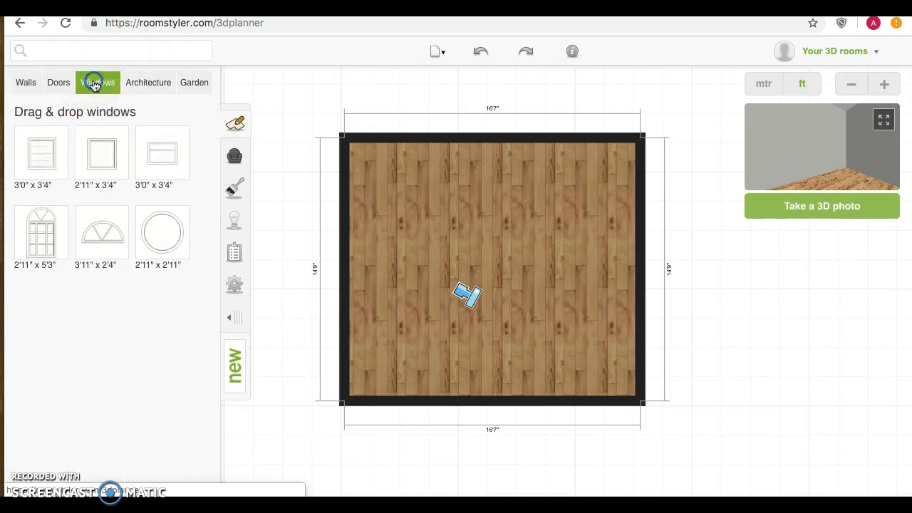
pyautogui.click(145, 84)
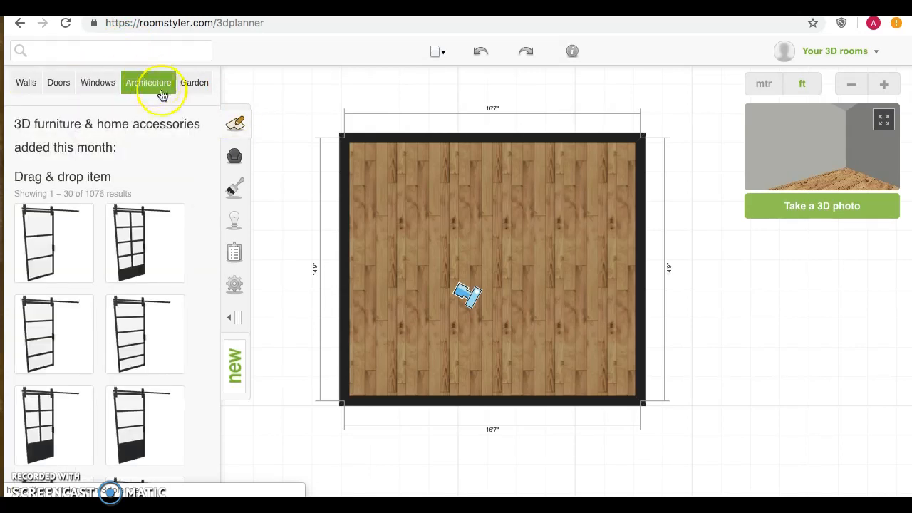
pyautogui.scroll(-10, 173, 261)
pyautogui.scroll(-5, 171, 214)
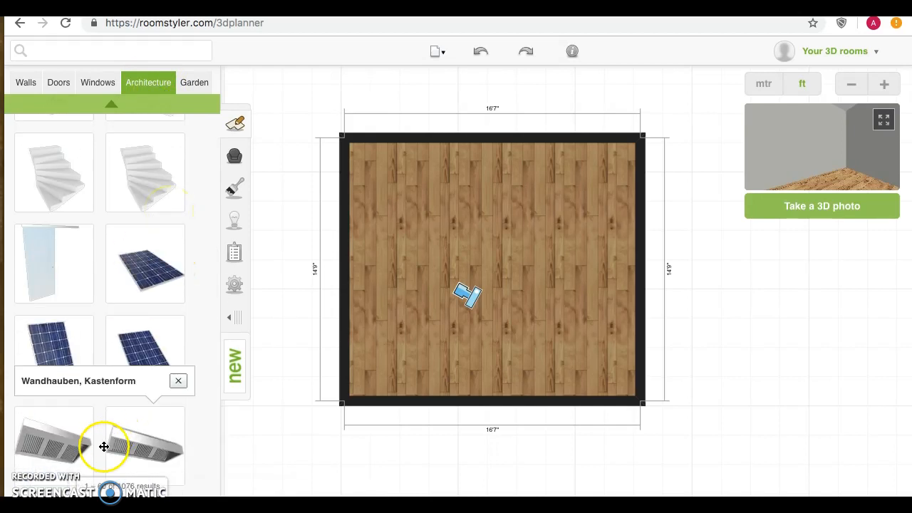
pyautogui.scroll(-5, 107, 385)
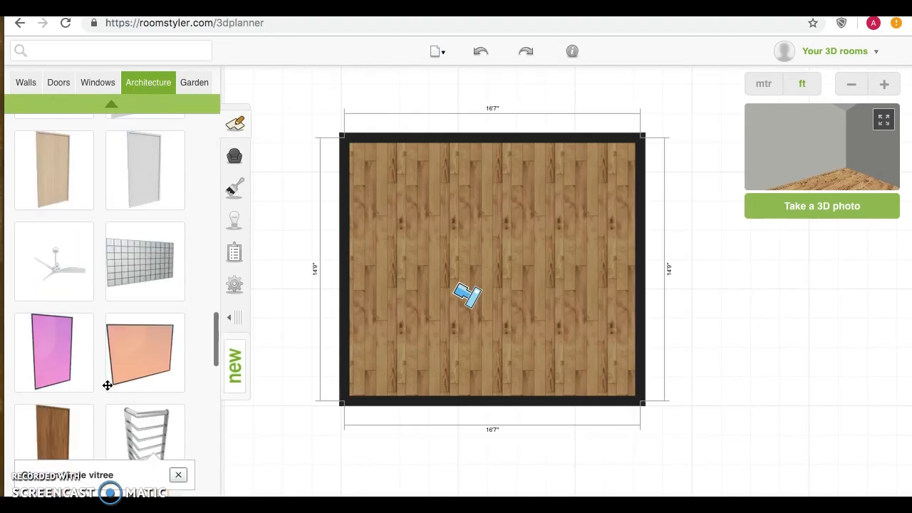
pyautogui.scroll(-1, 106, 384)
pyautogui.scroll(-2, 107, 367)
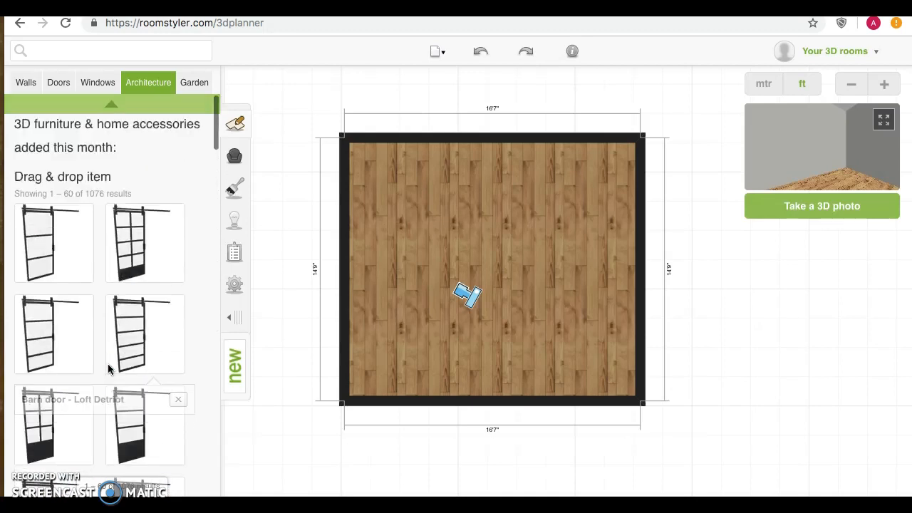
pyautogui.click(95, 85)
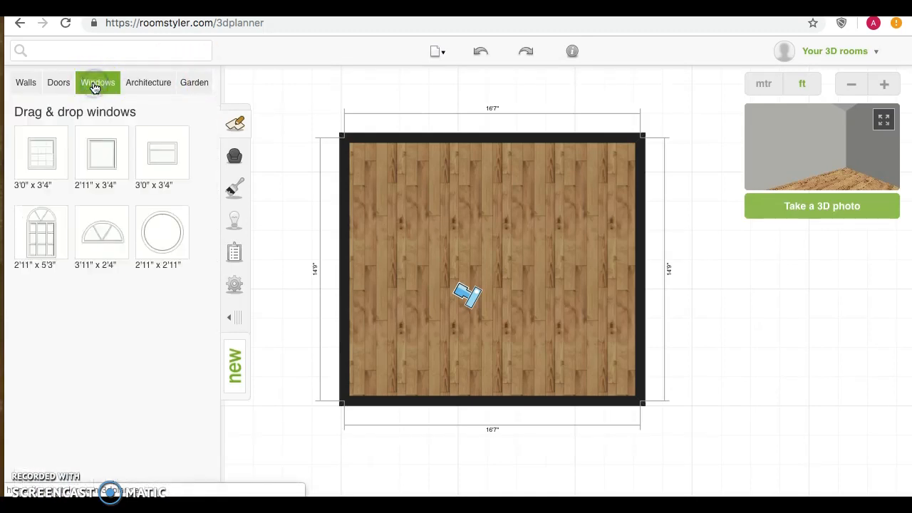
# - Place the 2'8" x 6'10" panel door near the middle of the room's upper wall
pyautogui.click(61, 85)
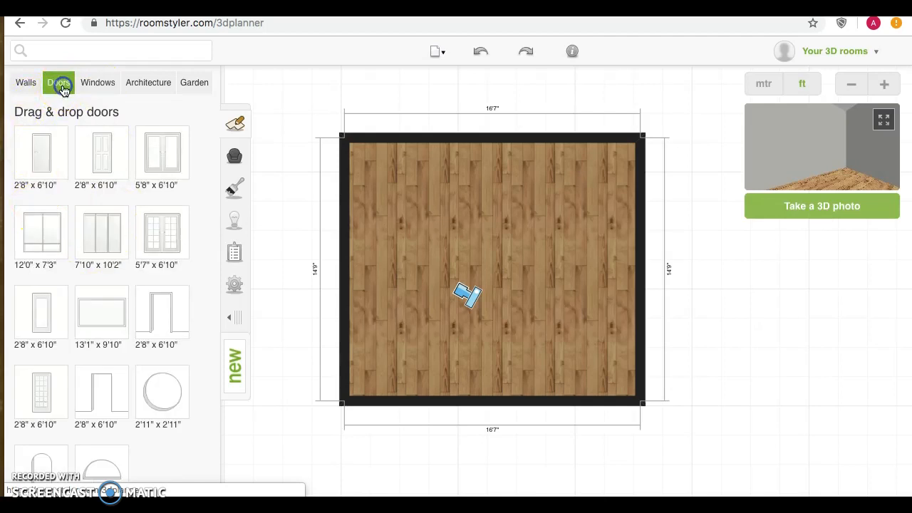
pyautogui.moveTo(104, 144); pyautogui.dragTo(473, 181)
pyautogui.moveTo(495, 142); pyautogui.dragTo(513, 149)
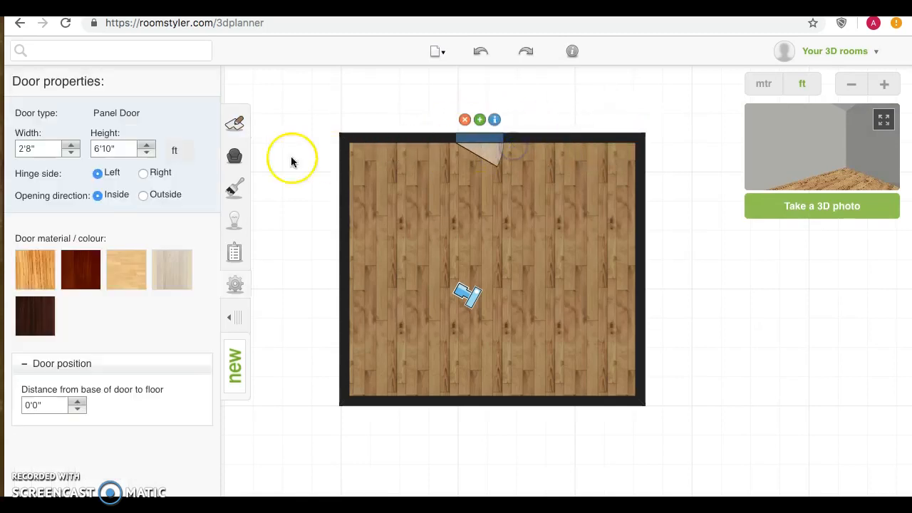
pyautogui.click(118, 276)
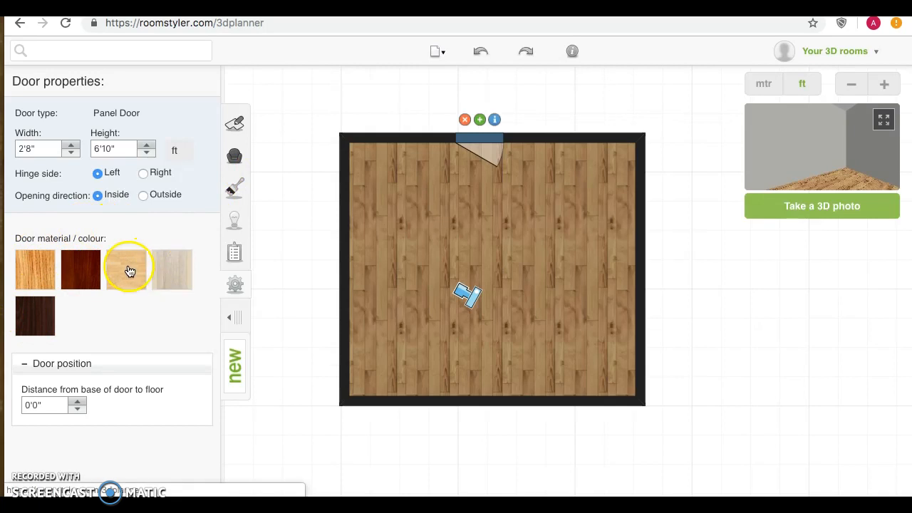
pyautogui.click(43, 155)
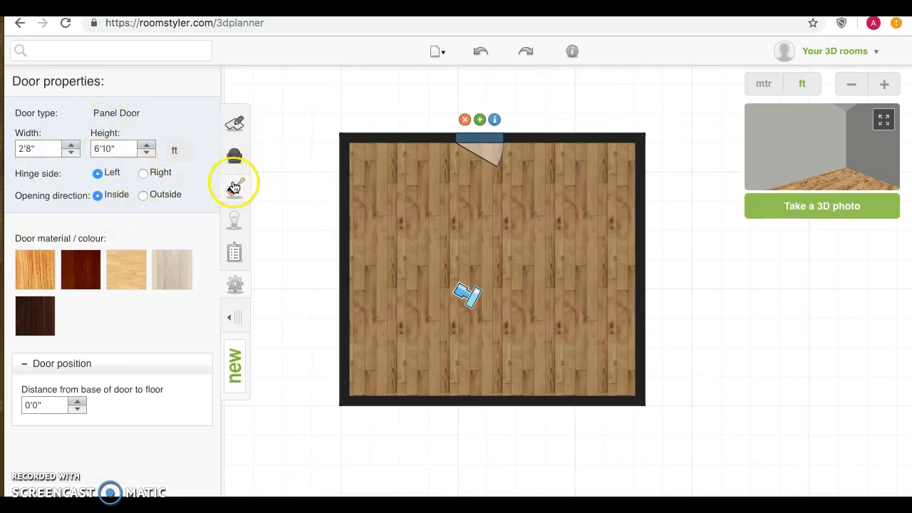
# - Place the 3'0" x 3'4" sash window at the middle of the room's right wall
pyautogui.click(238, 133)
pyautogui.click(97, 83)
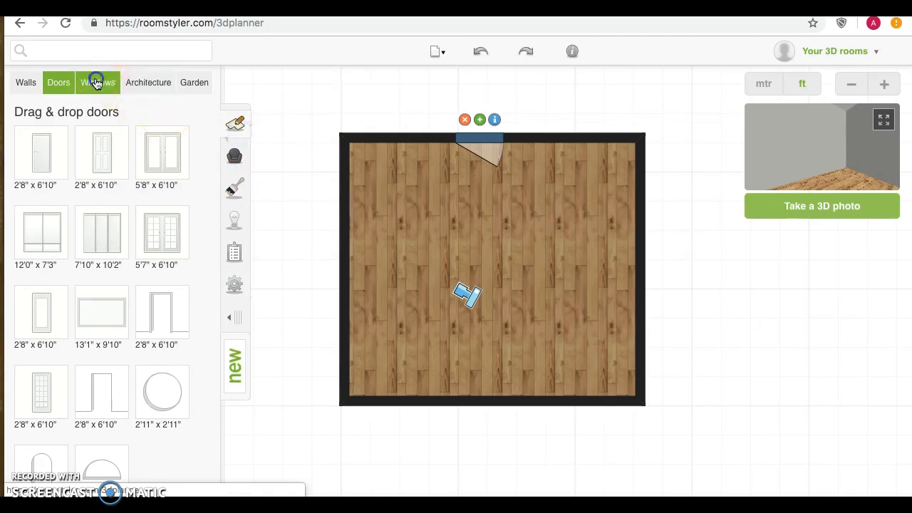
pyautogui.moveTo(45, 165); pyautogui.dragTo(470, 294)
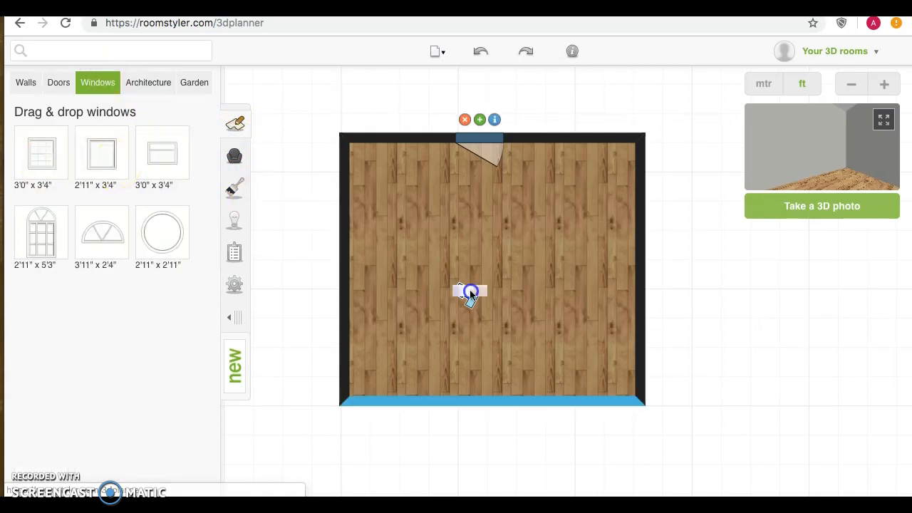
pyautogui.moveTo(530, 383); pyautogui.dragTo(582, 300)
pyautogui.moveTo(631, 263); pyautogui.dragTo(657, 376)
pyautogui.moveTo(637, 271); pyautogui.dragTo(636, 268)
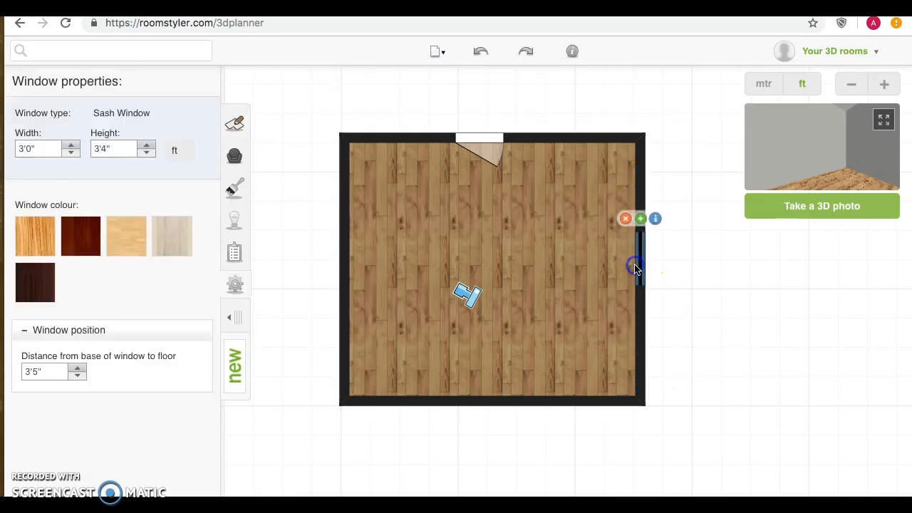
# - Duplicate the sash window onto the upper part of the right wall and move the original further down the same wall
pyautogui.click(642, 218)
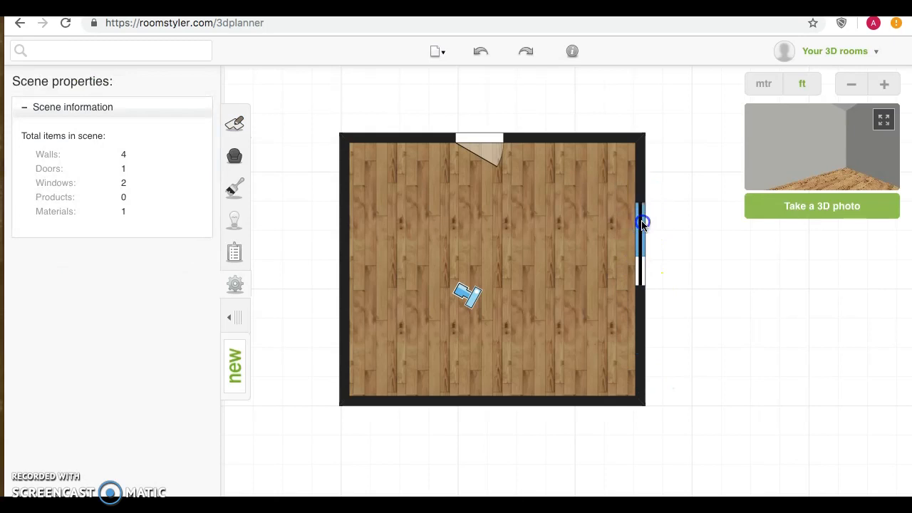
pyautogui.click(640, 178)
pyautogui.click(643, 256)
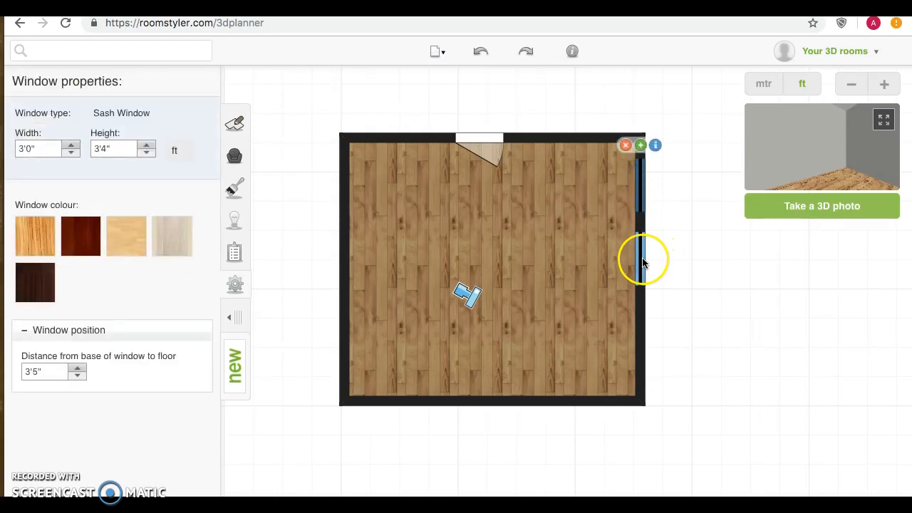
pyautogui.click(643, 304)
pyautogui.click(516, 289)
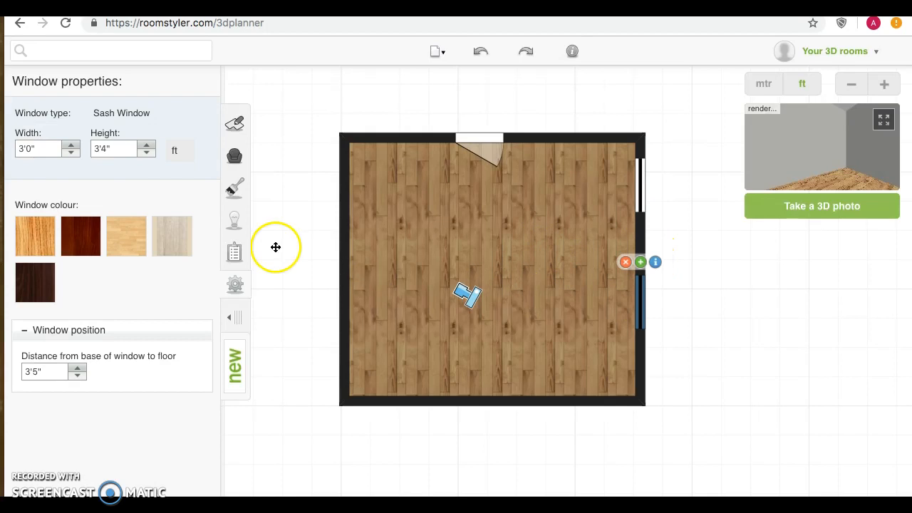
# - Open the Accessories category of the furniture catalogue to view its subcategories
pyautogui.click(238, 124)
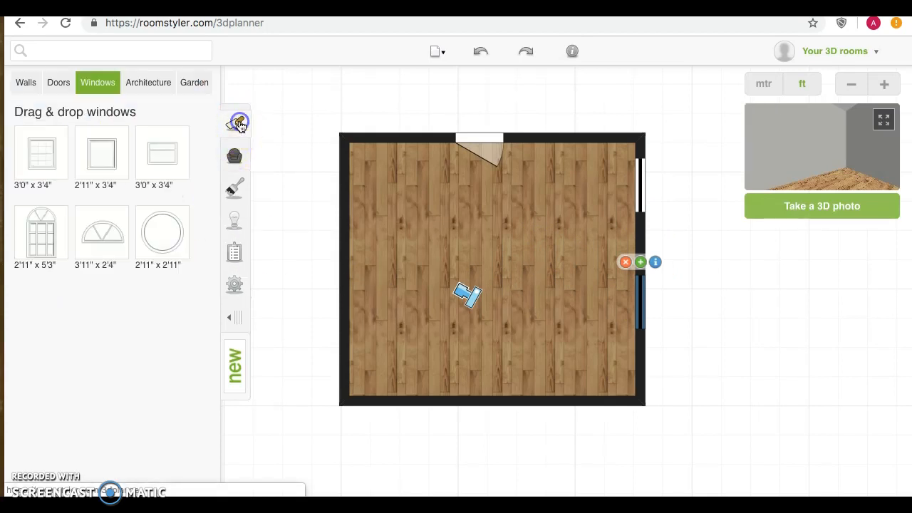
pyautogui.click(238, 155)
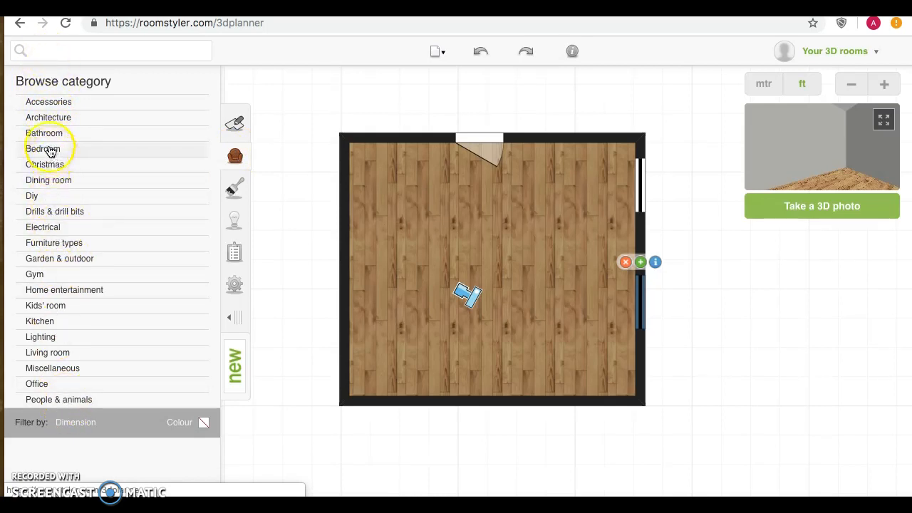
pyautogui.click(43, 104)
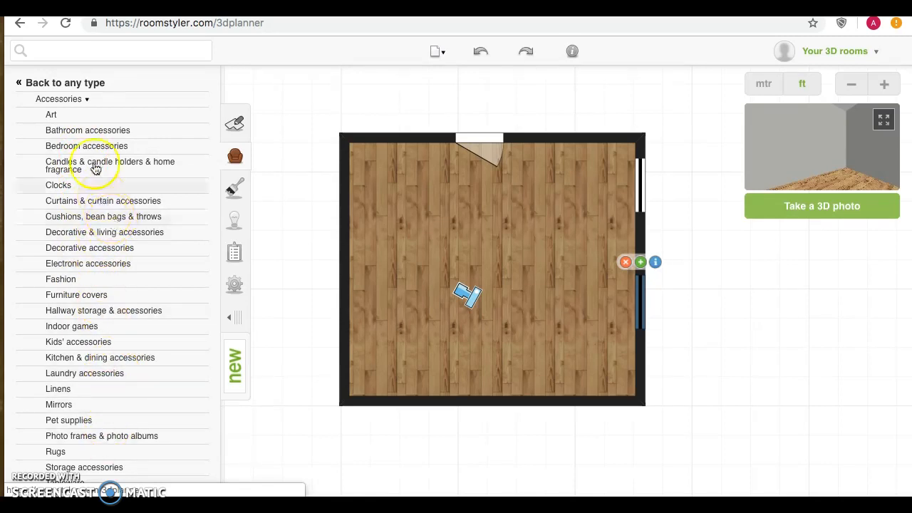
# - Browse the items in the Accessories category of the furniture catalogue
pyautogui.scroll(-3, 96, 277)
pyautogui.scroll(3, 95, 277)
pyautogui.scroll(-5, 98, 278)
pyautogui.scroll(-6, 97, 277)
pyautogui.scroll(-10, 96, 278)
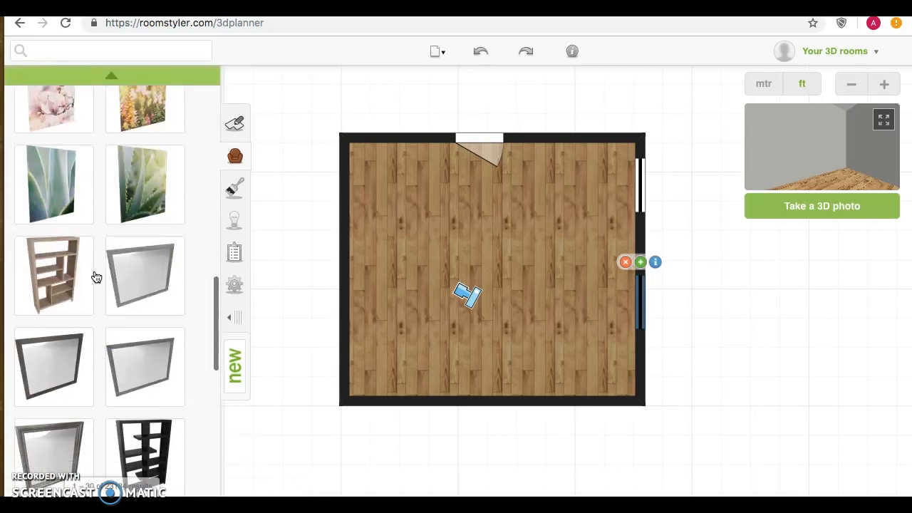
pyautogui.scroll(-10, 96, 277)
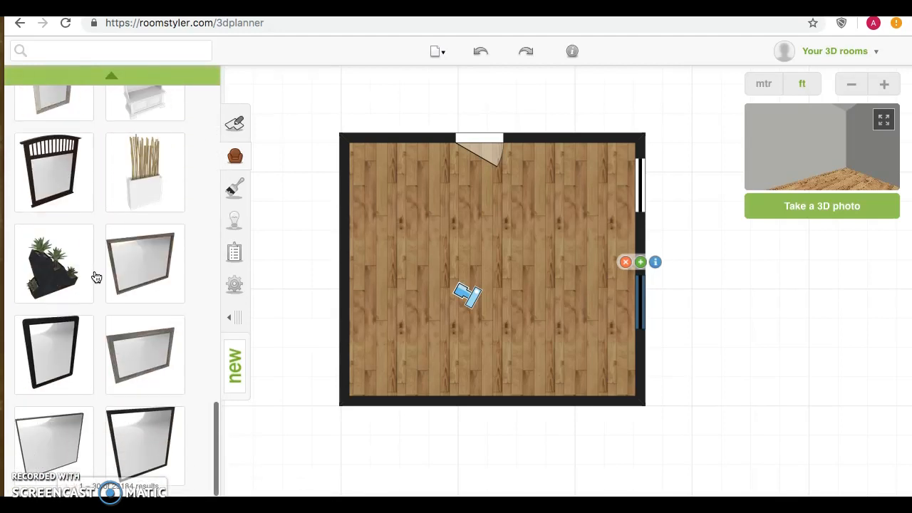
pyautogui.scroll(-2, 94, 274)
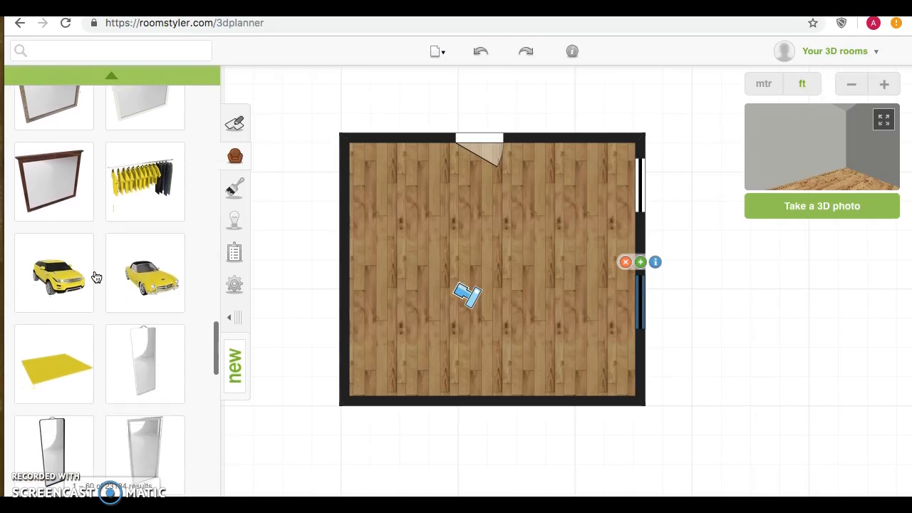
pyautogui.scroll(-5, 99, 335)
pyautogui.scroll(-3, 102, 340)
pyautogui.scroll(20, 102, 340)
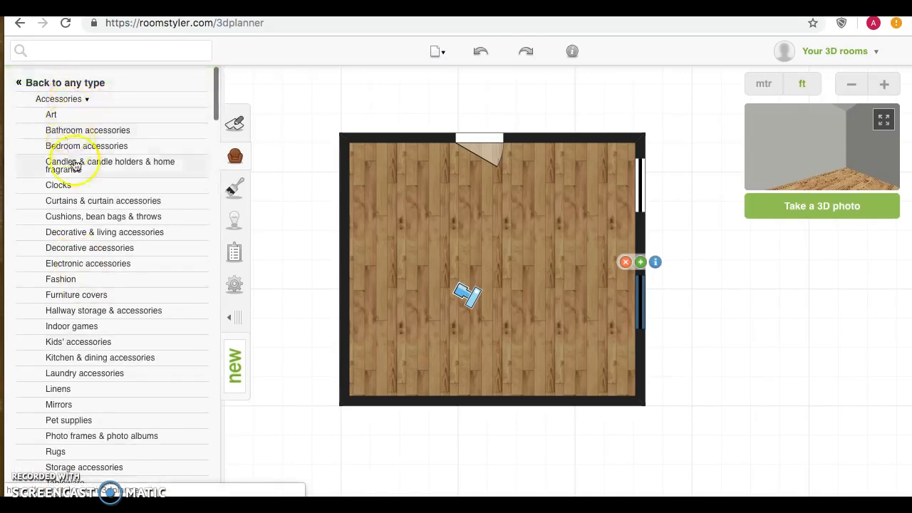
pyautogui.click(57, 99)
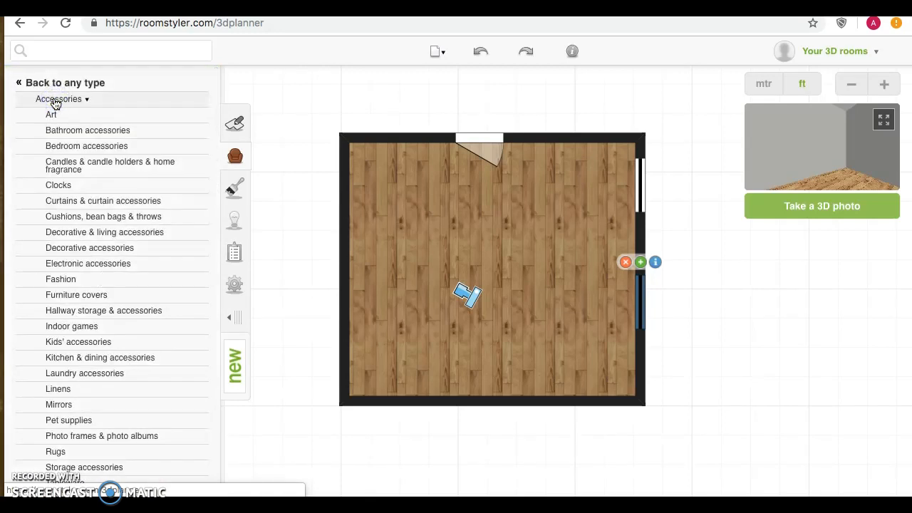
# - Place the Daisy Accent Cabinet from the Dining room category against the room's left wall, with its back to the wall
pyautogui.click(21, 83)
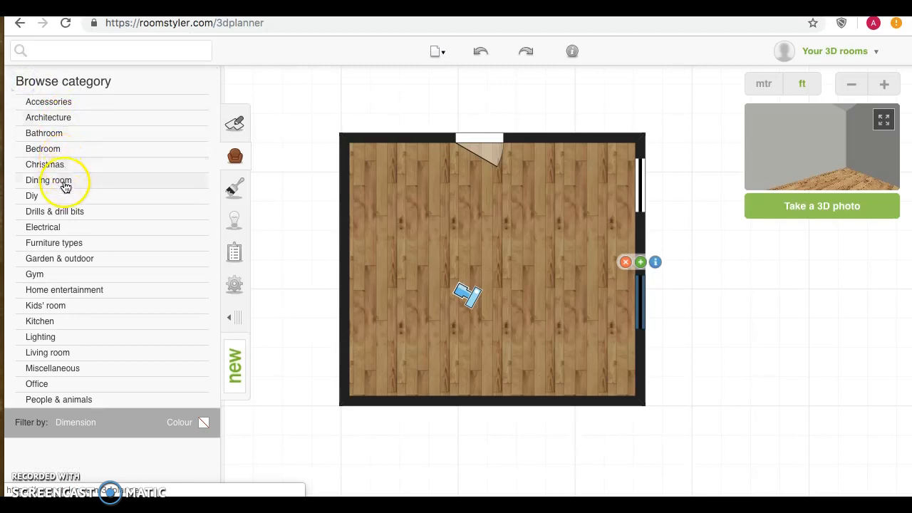
pyautogui.click(65, 184)
pyautogui.scroll(-3, 94, 325)
pyautogui.scroll(-10, 94, 325)
pyautogui.scroll(-2, 95, 325)
pyautogui.moveTo(146, 307); pyautogui.dragTo(373, 237)
pyautogui.moveTo(372, 303); pyautogui.dragTo(358, 233)
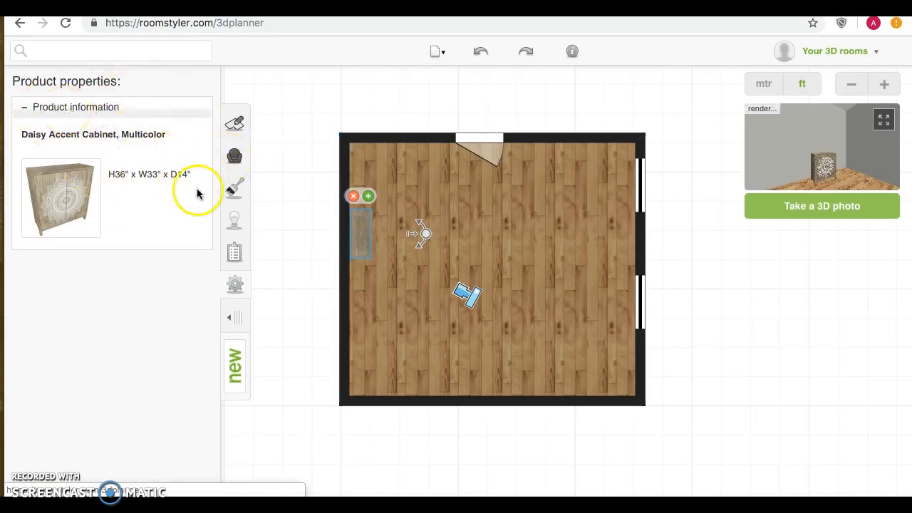
# - Place the KIT-Helms 7 Piece Rectangle Dining Set in the middle of the room
pyautogui.click(234, 160)
pyautogui.scroll(-3, 116, 374)
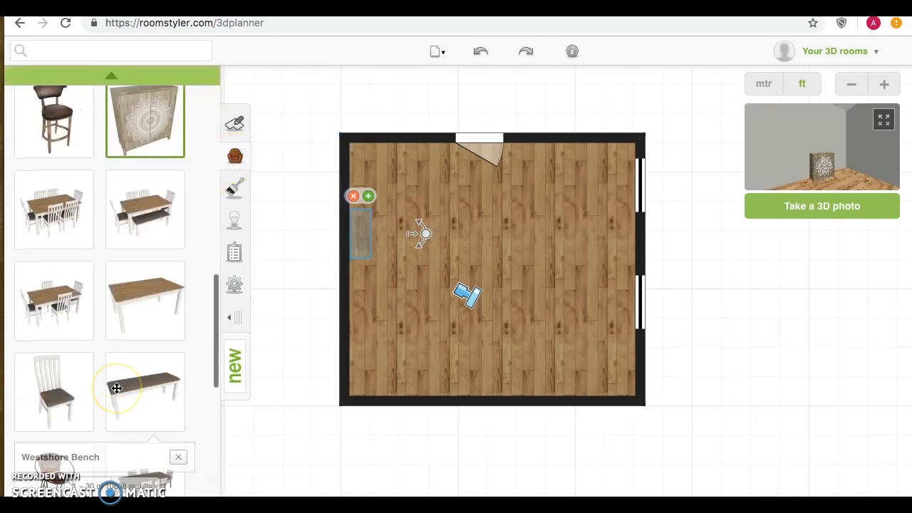
pyautogui.scroll(-5, 49, 291)
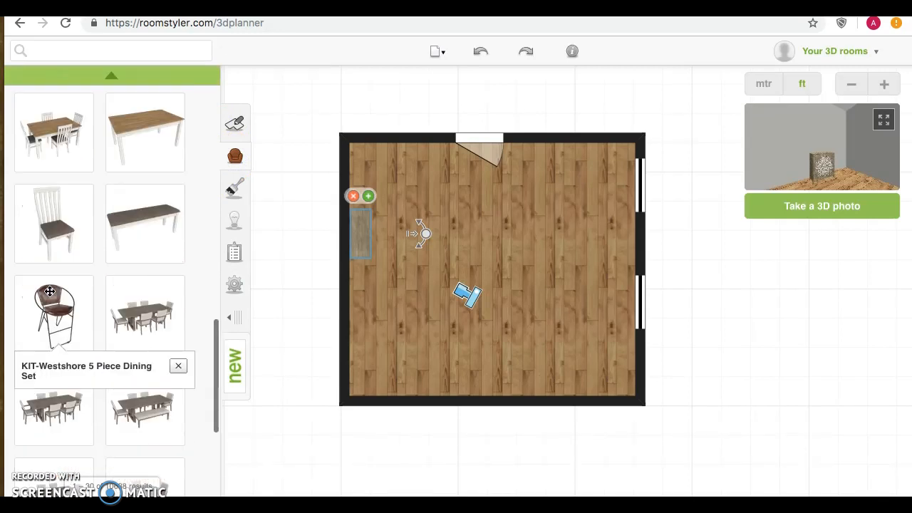
pyautogui.scroll(-2, 63, 325)
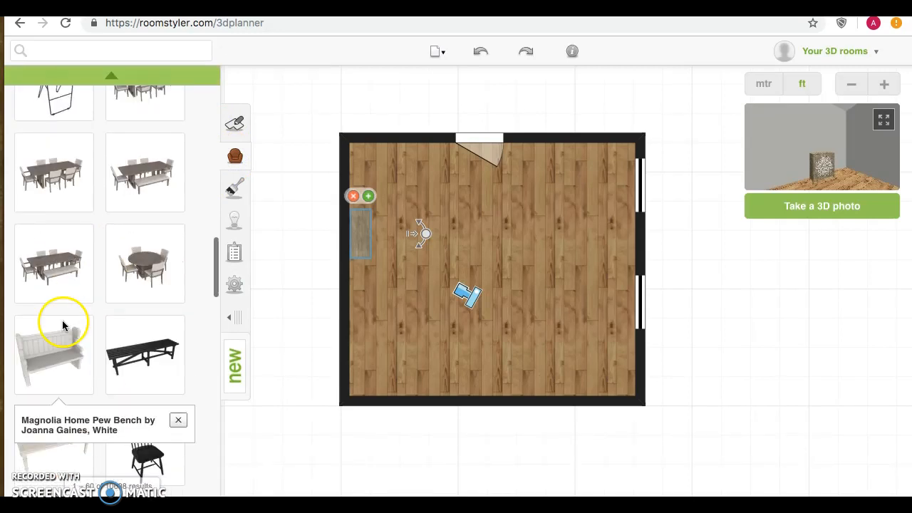
pyautogui.moveTo(57, 167); pyautogui.dragTo(500, 261)
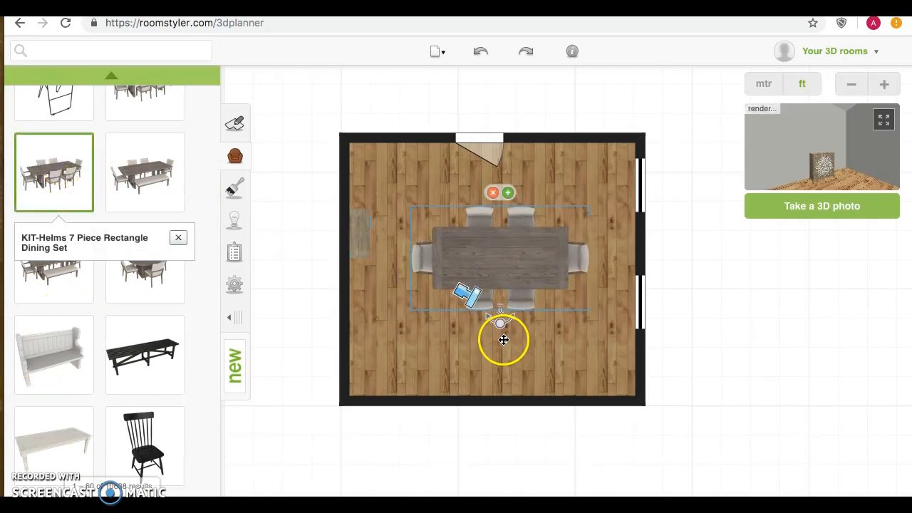
# - Rotate the dining set diagonally and reposition it near the room's centre, just below the door swing
pyautogui.moveTo(501, 324); pyautogui.dragTo(582, 335)
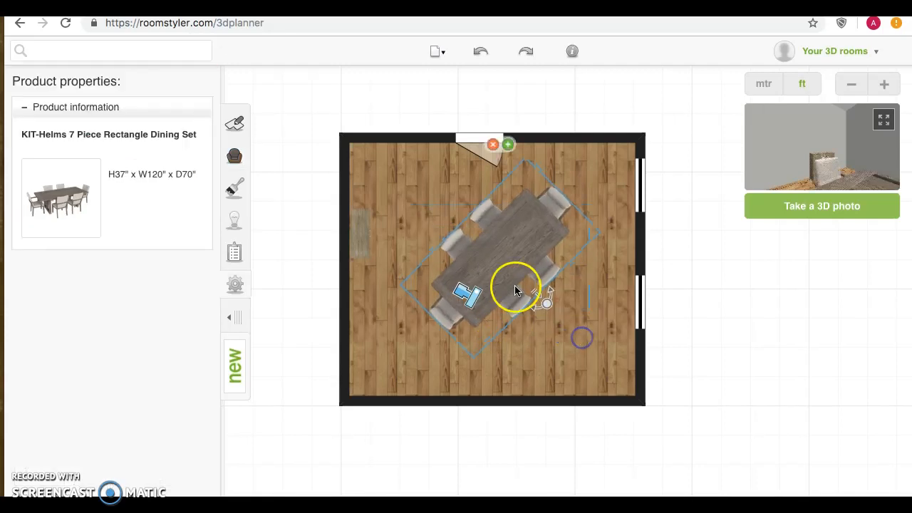
pyautogui.moveTo(491, 254); pyautogui.dragTo(485, 280)
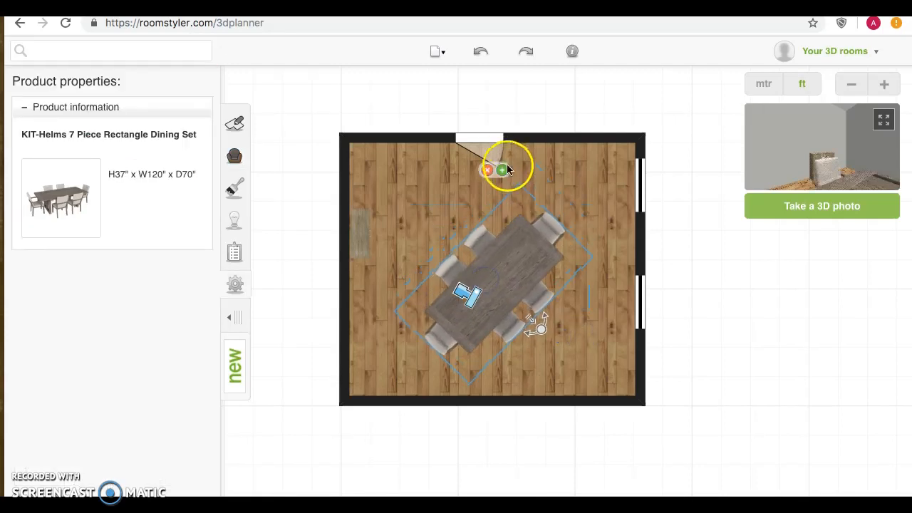
pyautogui.moveTo(518, 185)
pyautogui.mouseDown()
pyautogui.moveTo(519, 228)
pyautogui.moveTo(520, 170)
pyautogui.mouseUp()
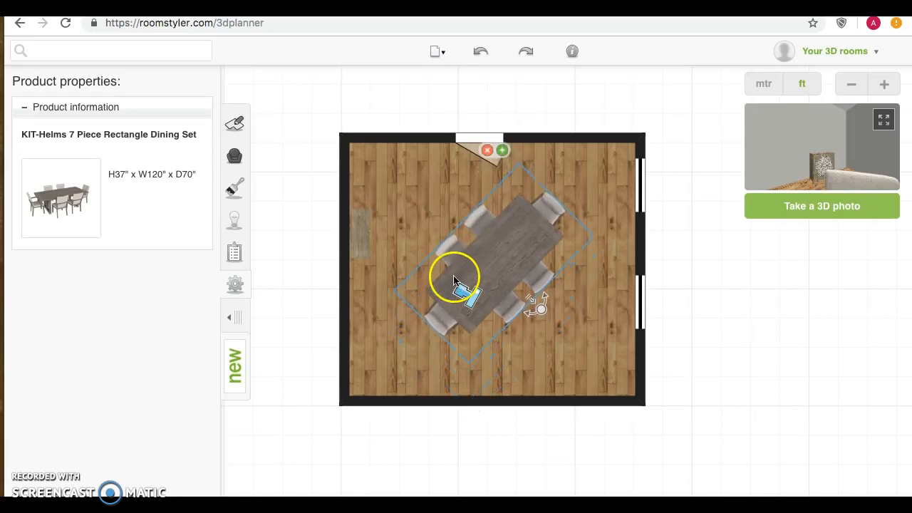
pyautogui.moveTo(488, 242); pyautogui.dragTo(491, 256)
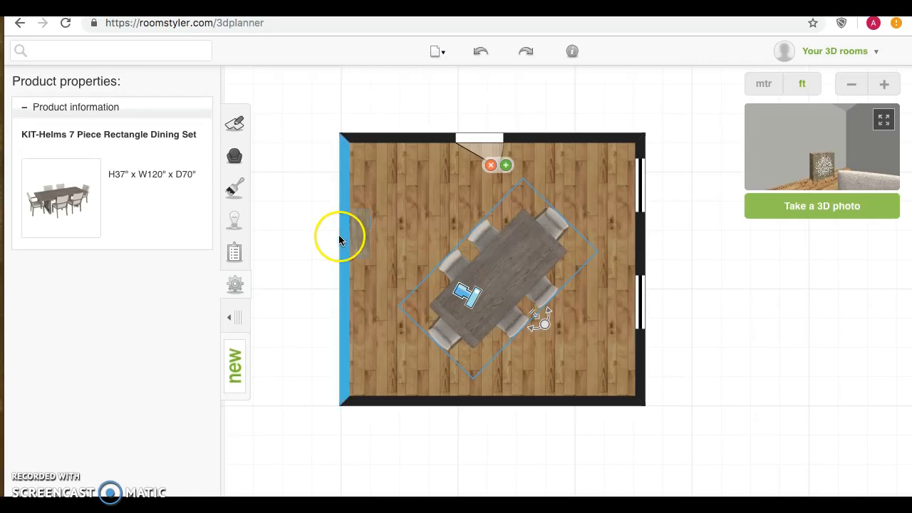
# - Place the black Magnolia Home Harper Side Chair in the room's lower-right corner, turned diagonally toward the dining table
pyautogui.click(236, 158)
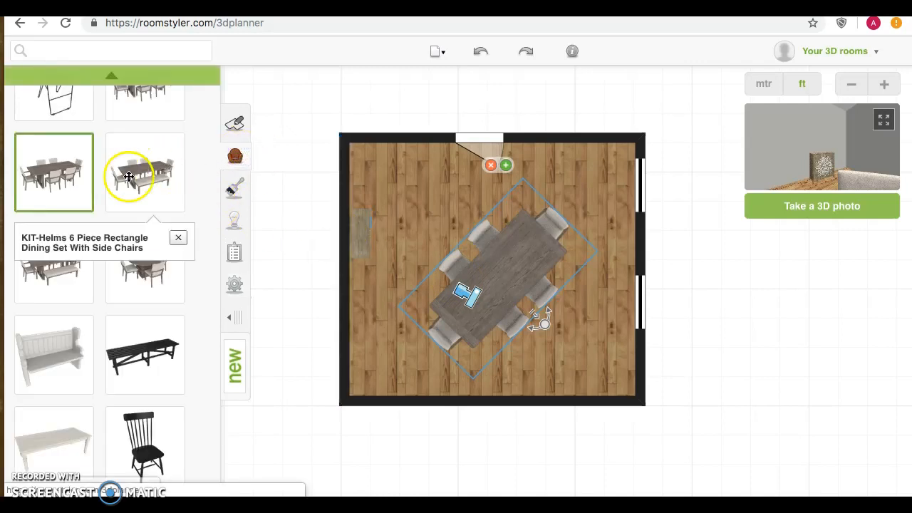
pyautogui.scroll(-3, 126, 246)
pyautogui.scroll(-10, 126, 246)
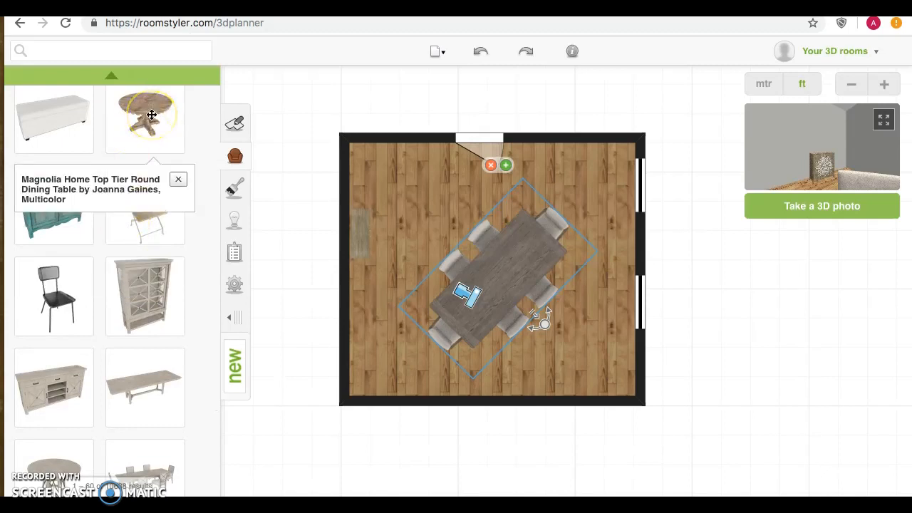
pyautogui.scroll(-10, 129, 329)
pyautogui.scroll(-8, 129, 331)
pyautogui.click(136, 239)
pyautogui.moveTo(135, 239); pyautogui.dragTo(597, 349)
pyautogui.moveTo(597, 413); pyautogui.dragTo(545, 288)
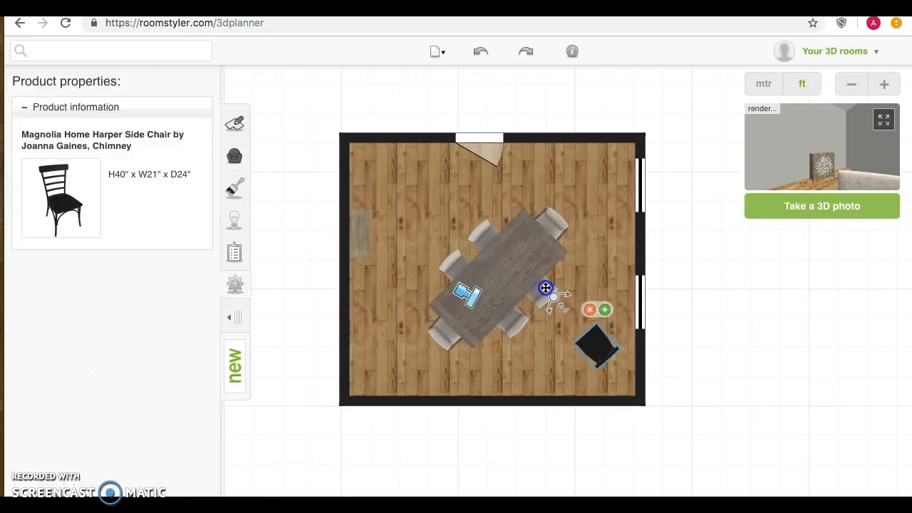
pyautogui.moveTo(619, 361)
pyautogui.mouseDown()
pyautogui.moveTo(606, 351)
pyautogui.moveTo(616, 377)
pyautogui.mouseUp()
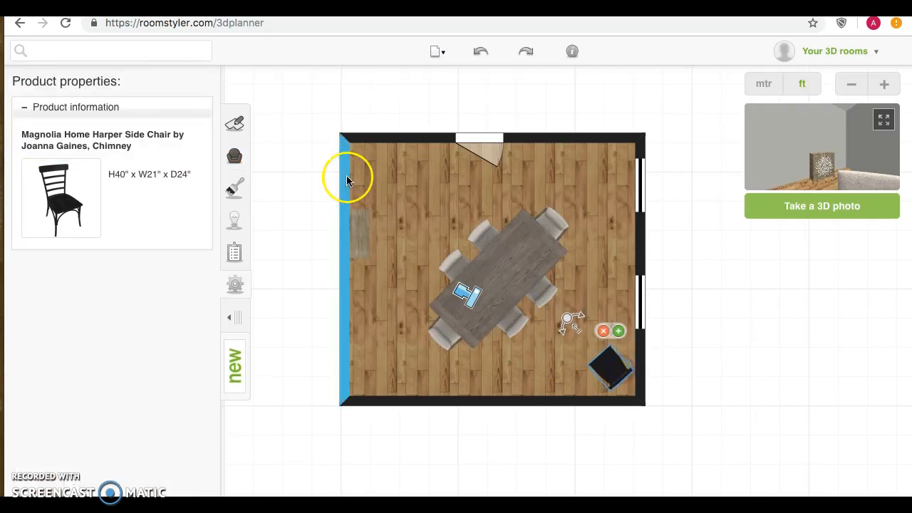
# - Open the Wood category of the materials catalogue
pyautogui.click(232, 156)
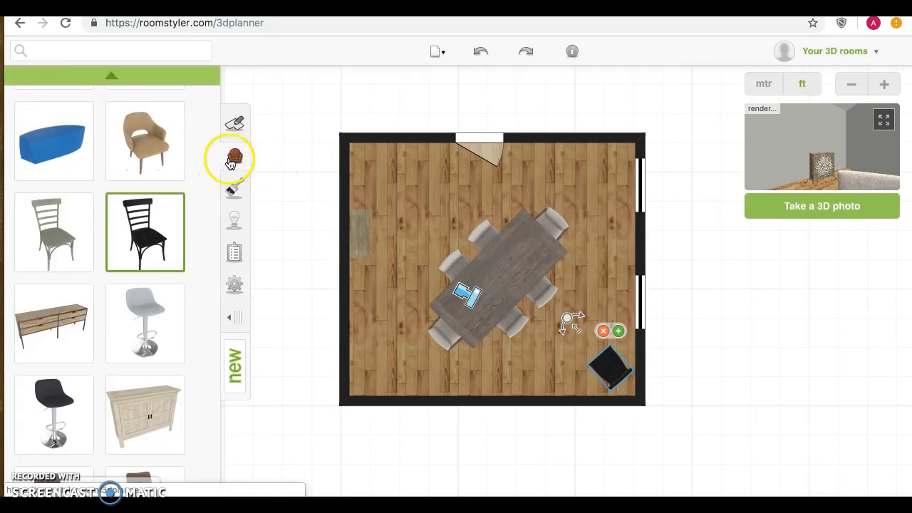
pyautogui.click(236, 194)
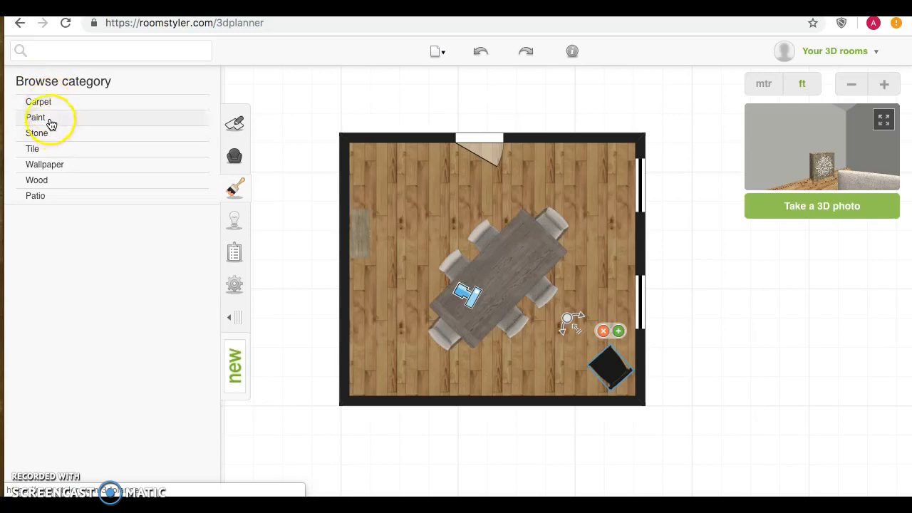
pyautogui.click(54, 181)
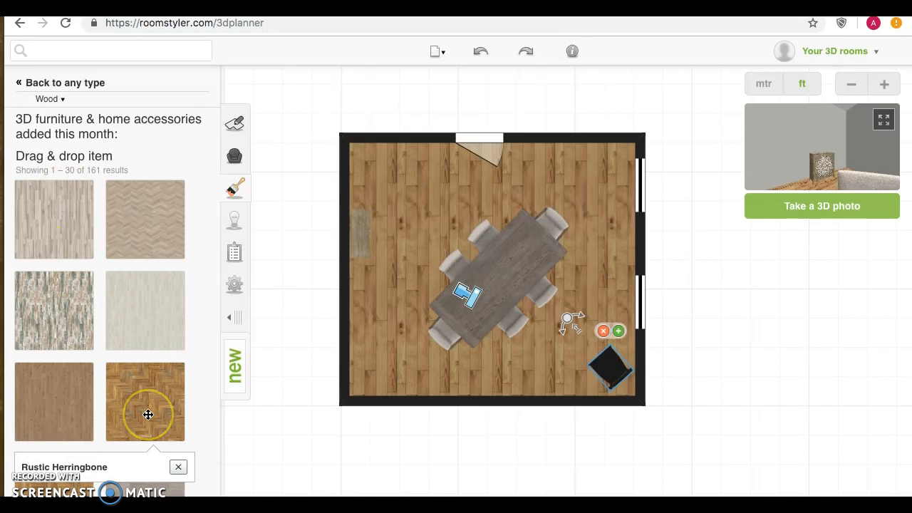
# - Apply the Cherry wood finish to the room's floor
pyautogui.scroll(-10, 148, 414)
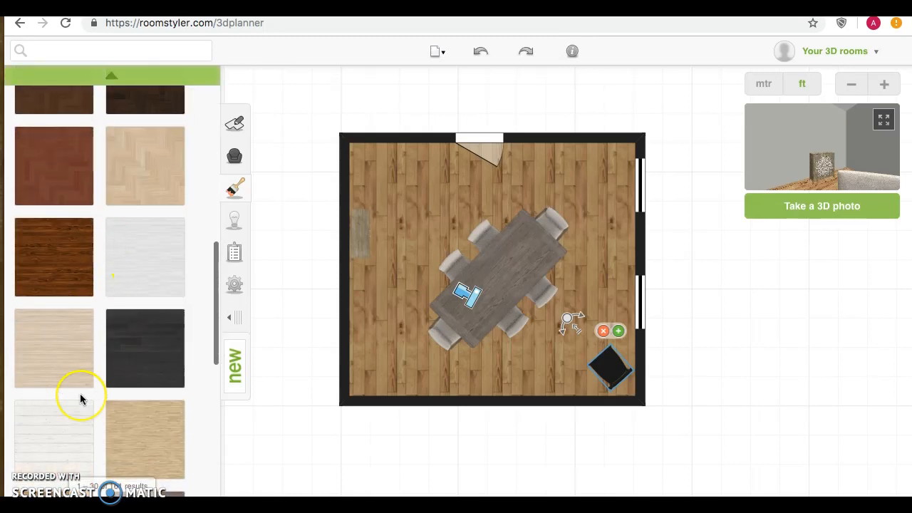
pyautogui.scroll(-10, 80, 393)
pyautogui.scroll(-8, 80, 394)
pyautogui.click(80, 383)
pyautogui.scroll(-10, 80, 382)
pyautogui.scroll(-5, 79, 381)
pyautogui.click(146, 163)
pyautogui.moveTo(145, 163); pyautogui.dragTo(397, 185)
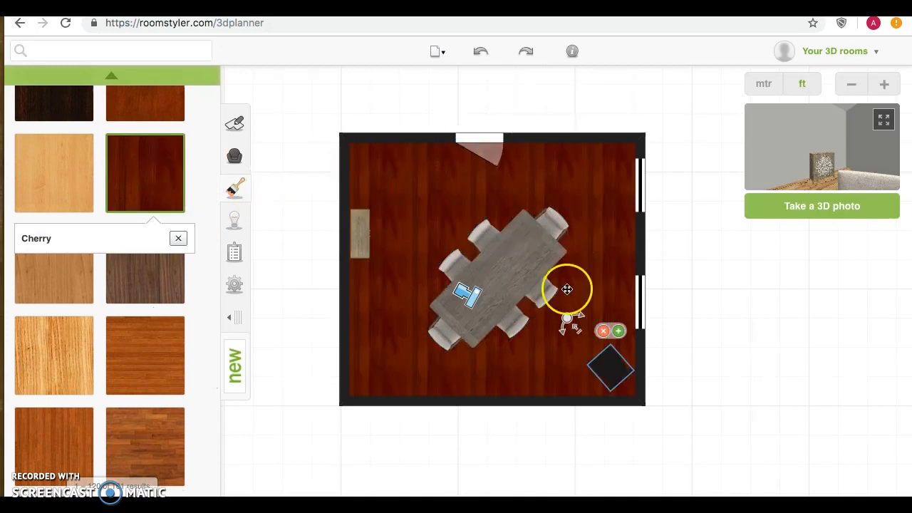
# - Try to apply the Cherry finish near the room's upper-right corner, and undo the Cherry flooring
pyautogui.click(142, 163)
pyautogui.moveTo(142, 162); pyautogui.dragTo(626, 122)
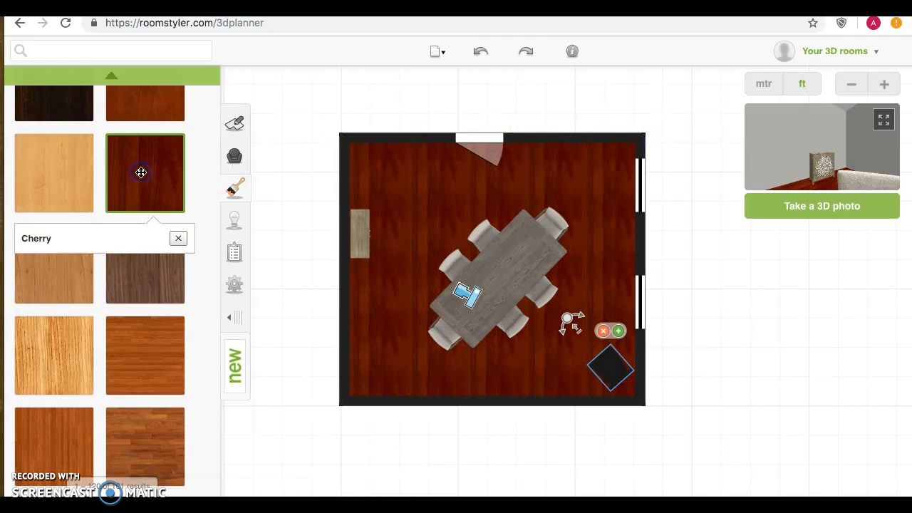
pyautogui.click(417, 47)
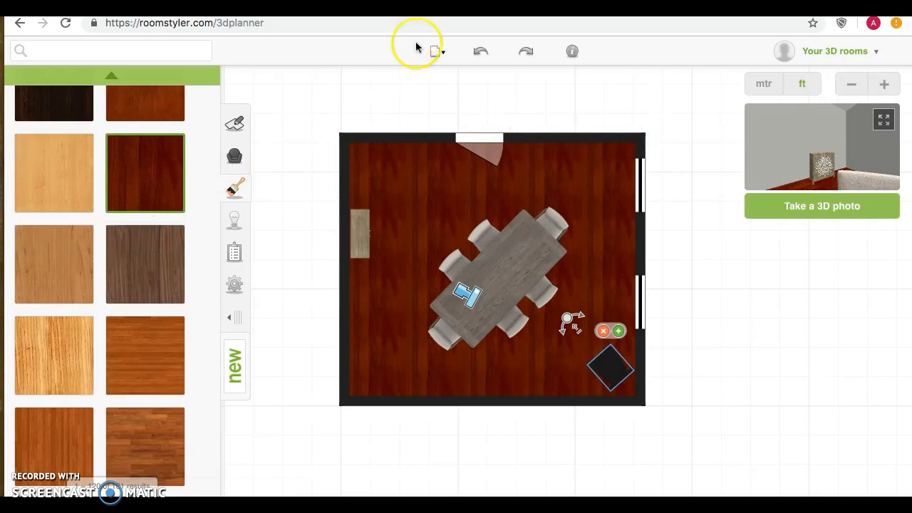
pyautogui.click(479, 52)
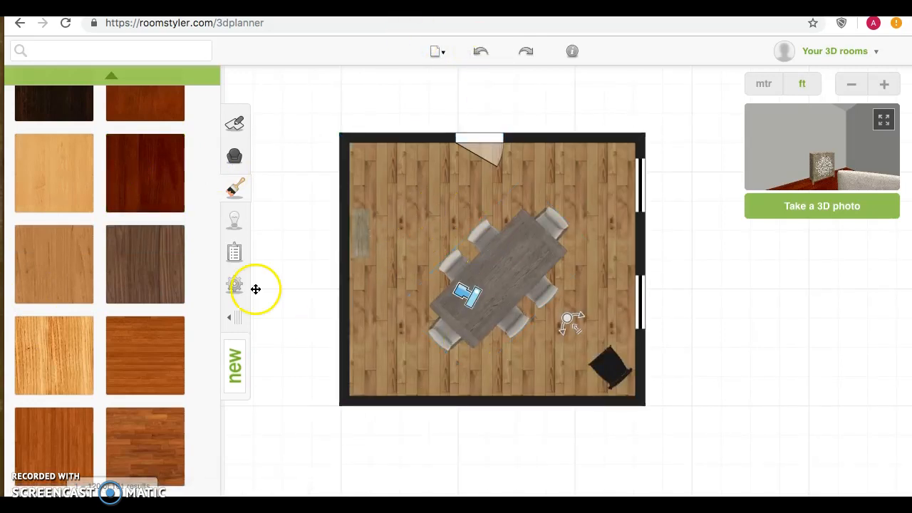
# - Cover the room's floor with the orange parquet wood finish, Karndean Bracken Van Gogh
pyautogui.scroll(-5, 85, 377)
pyautogui.moveTo(134, 421); pyautogui.dragTo(424, 310)
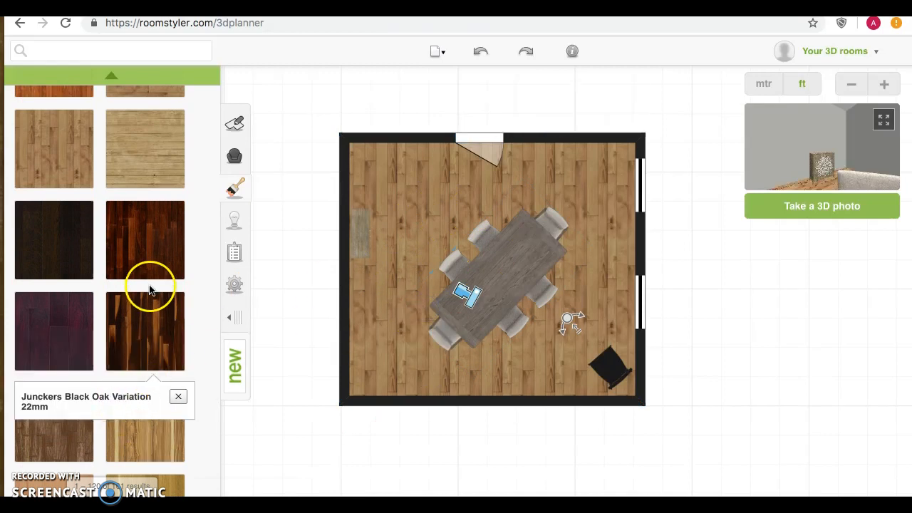
pyautogui.scroll(-5, 139, 421)
pyautogui.moveTo(153, 360); pyautogui.dragTo(123, 326)
pyautogui.moveTo(128, 261); pyautogui.dragTo(378, 221)
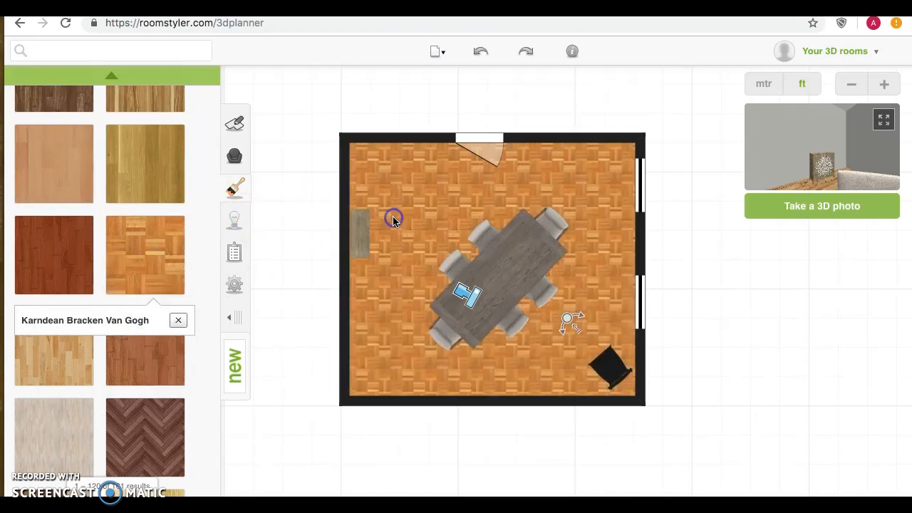
# - Switch the materials catalogue from Wood to the Wallpaper category
pyautogui.scroll(15, 159, 199)
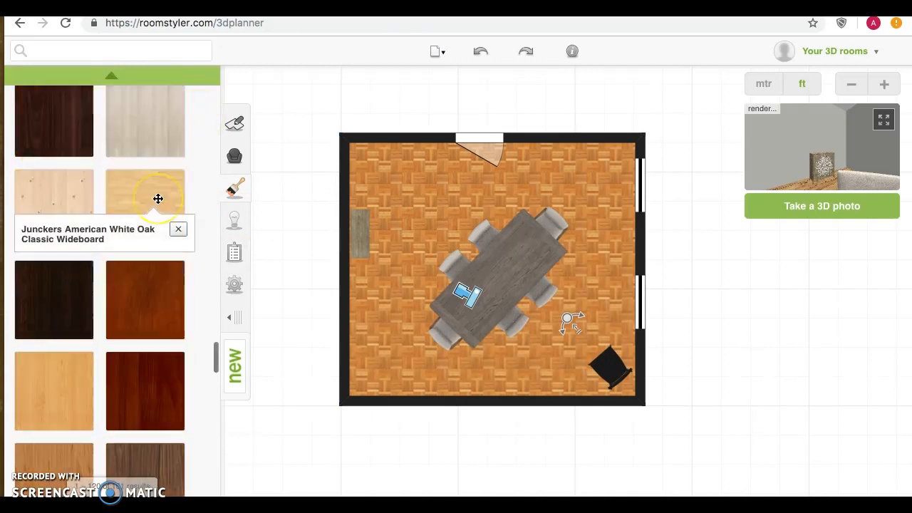
pyautogui.click(237, 188)
pyautogui.click(453, 287)
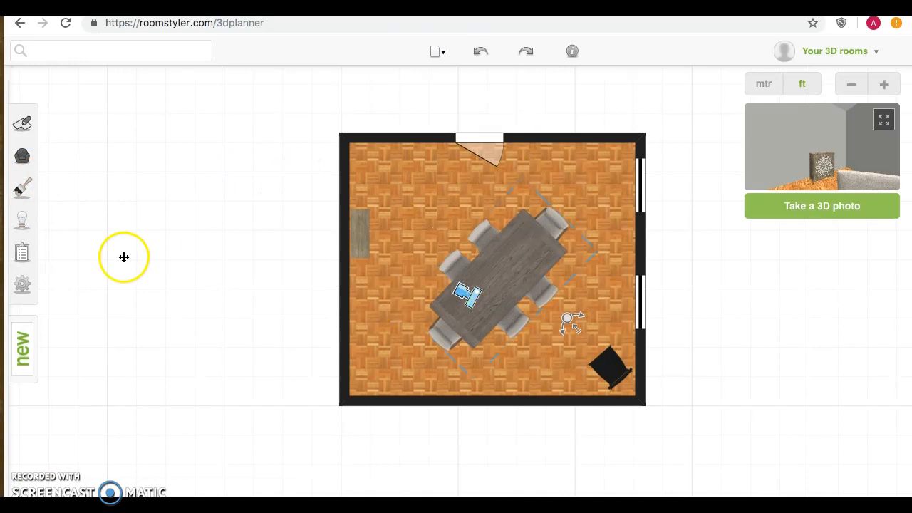
pyautogui.click(23, 189)
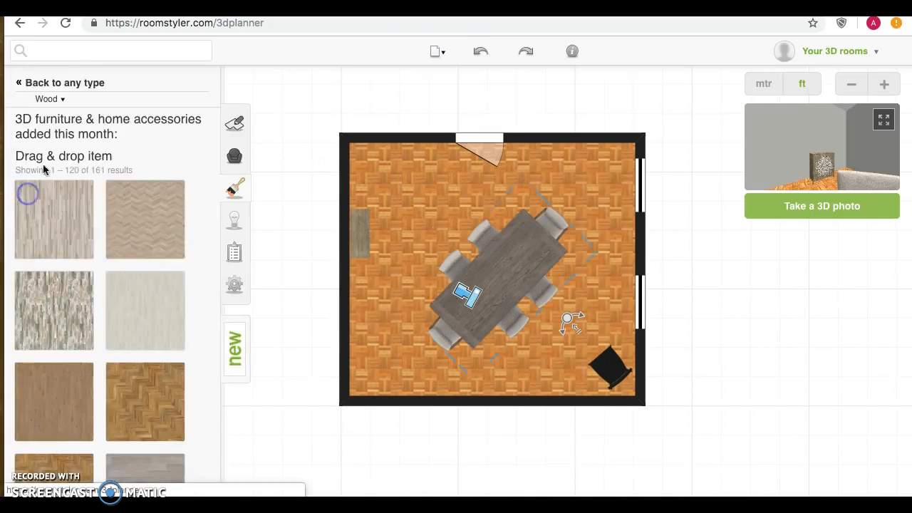
pyautogui.click(33, 83)
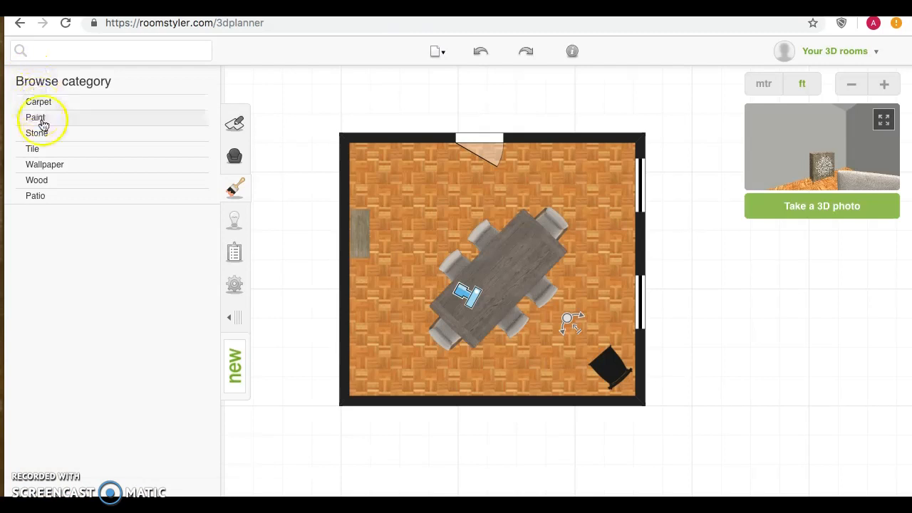
pyautogui.click(56, 166)
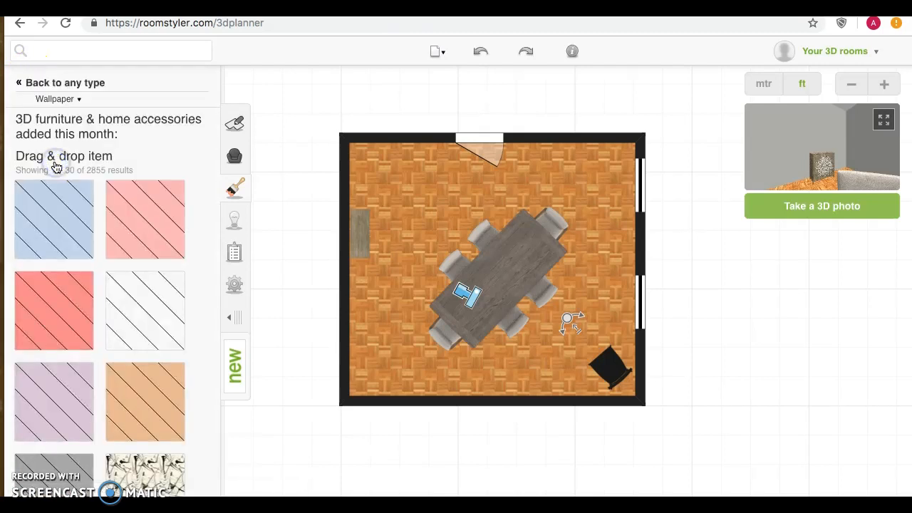
# - Cover the room's upper wall with the grey-green flower-stem wallpaper and the left wall with the beige ornamental wallpaper
pyautogui.scroll(-15, 158, 400)
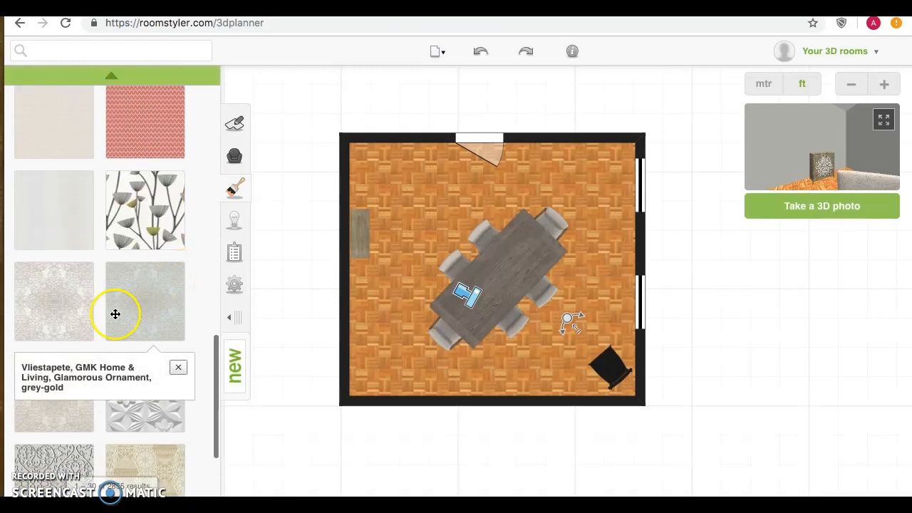
pyautogui.moveTo(146, 182); pyautogui.dragTo(370, 136)
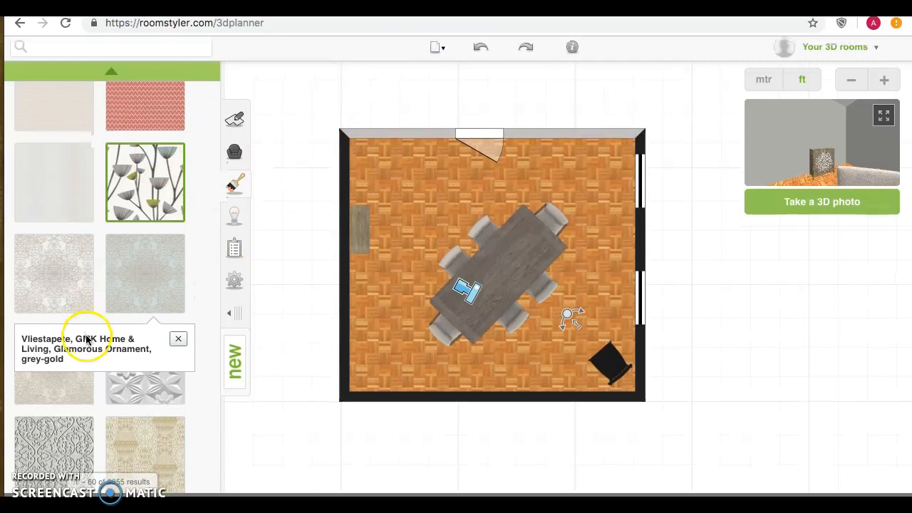
pyautogui.moveTo(163, 462); pyautogui.dragTo(348, 310)
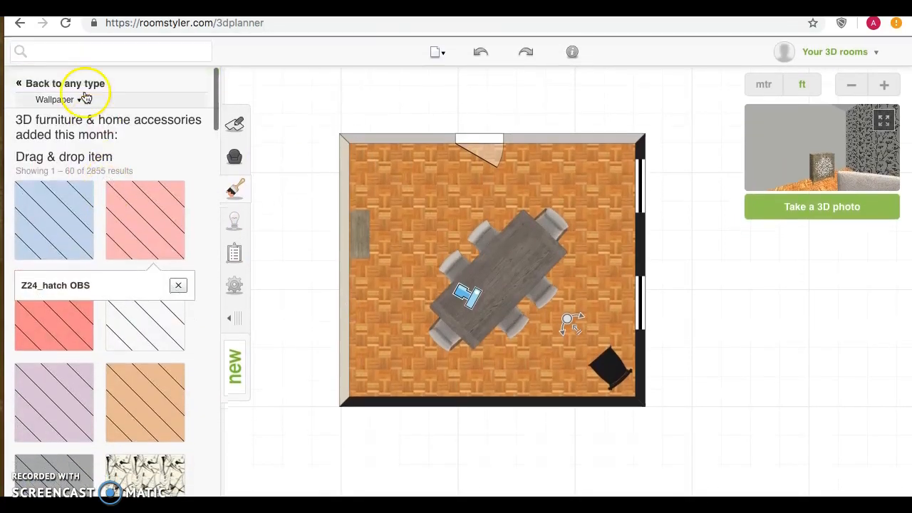
# - Paint the room's right wall, the one with the windows, in the Flame Frenzy 5 paint colour
pyautogui.click(62, 80)
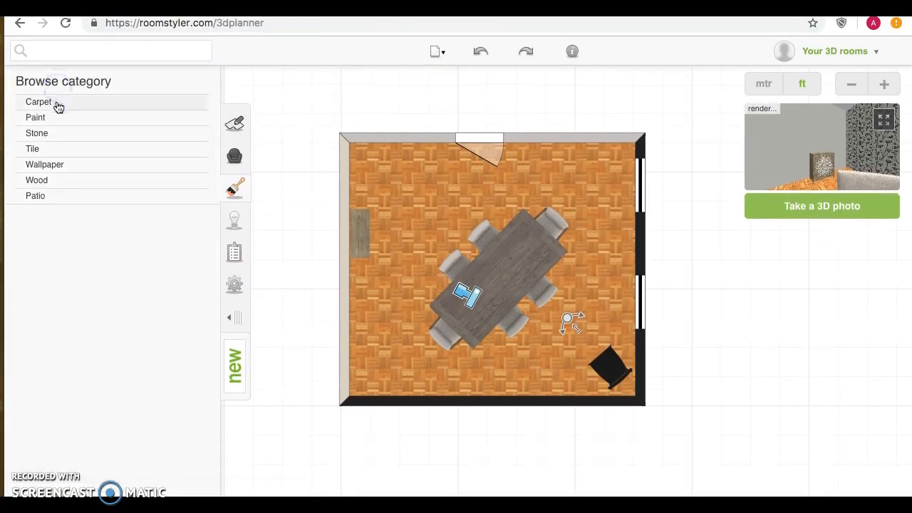
pyautogui.click(43, 116)
pyautogui.click(142, 266)
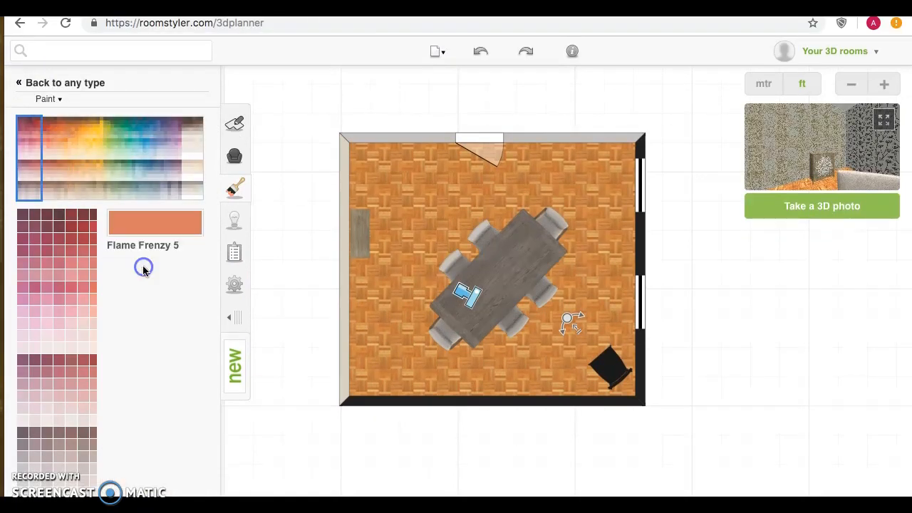
pyautogui.moveTo(138, 229)
pyautogui.mouseDown()
pyautogui.moveTo(147, 218)
pyautogui.moveTo(617, 252)
pyautogui.moveTo(649, 263)
pyautogui.moveTo(640, 253)
pyautogui.mouseUp()
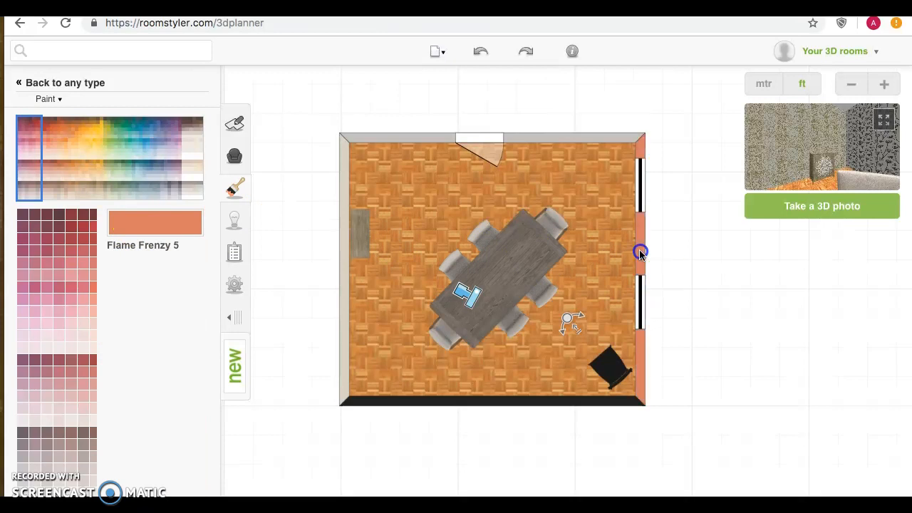
# - Paint the room's lower wall in the blue Mystic Mauve 1 paint colour
pyautogui.click(157, 128)
pyautogui.moveTo(30, 290)
pyautogui.mouseDown()
pyautogui.moveTo(448, 376)
pyautogui.moveTo(453, 399)
pyautogui.mouseUp()
pyautogui.click(730, 183)
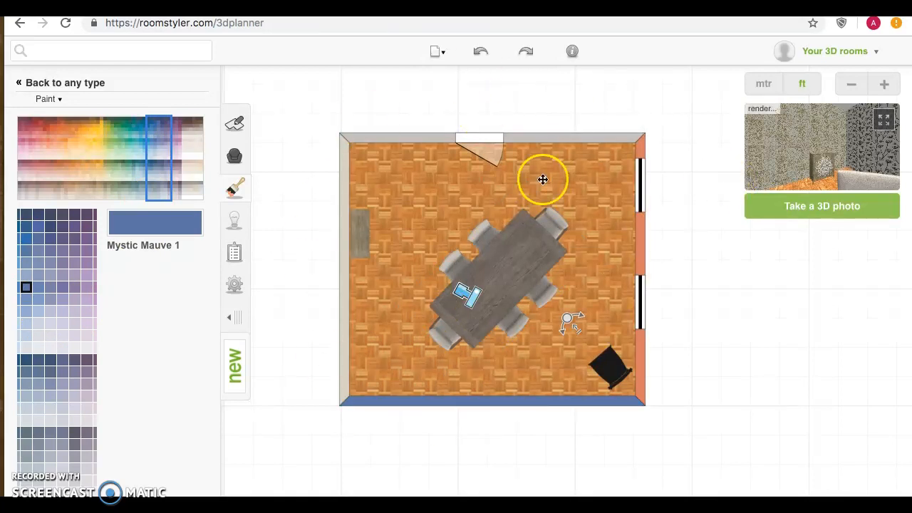
# - Review the list of furniture items used in the room, and collapse the list
pyautogui.click(235, 227)
pyautogui.click(235, 251)
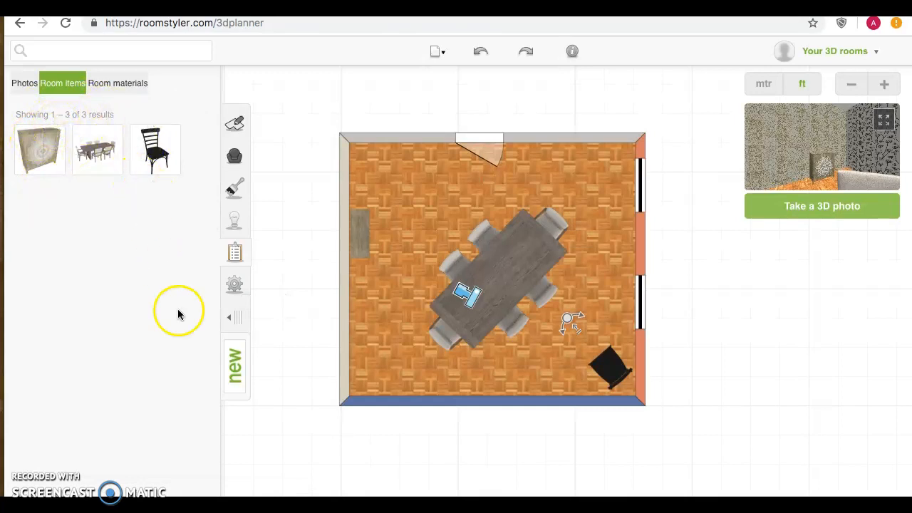
pyautogui.click(230, 321)
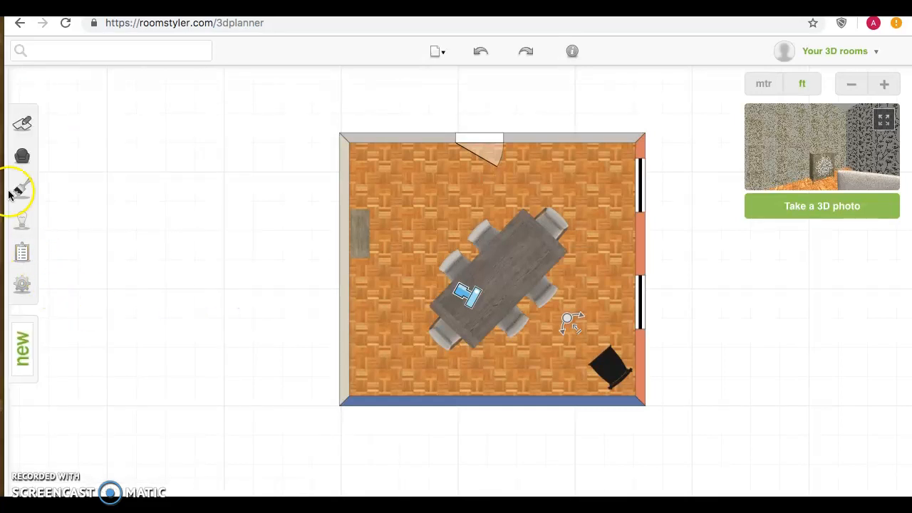
# - Save the design with the title Demo and the room type Dining room, and take a 3D photo of it
pyautogui.click(827, 211)
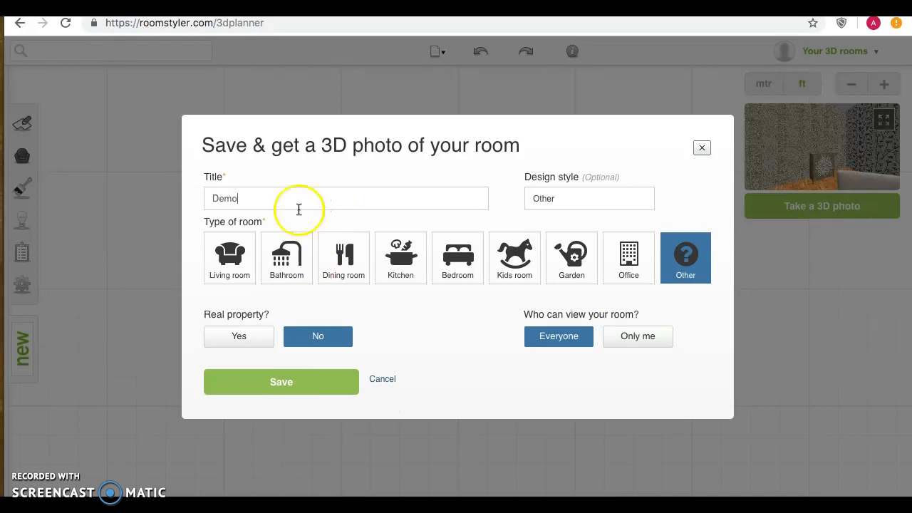
pyautogui.click(354, 274)
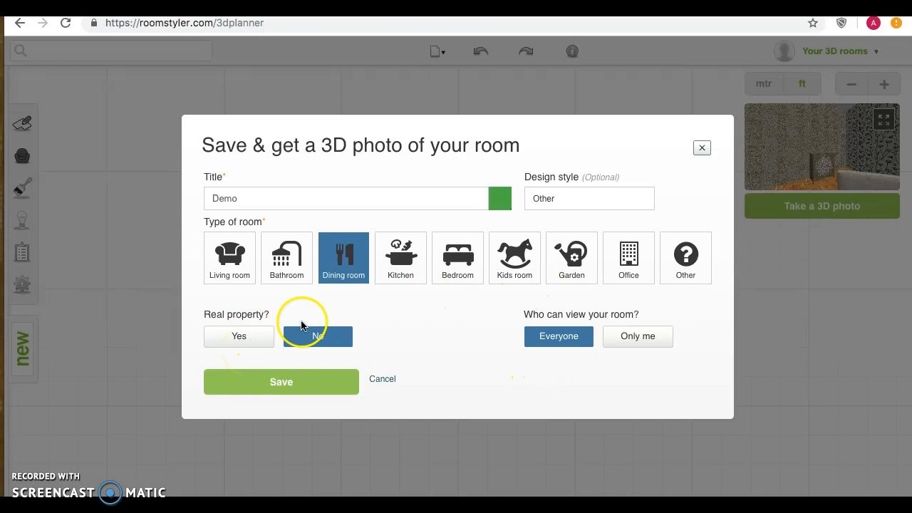
pyautogui.click(323, 377)
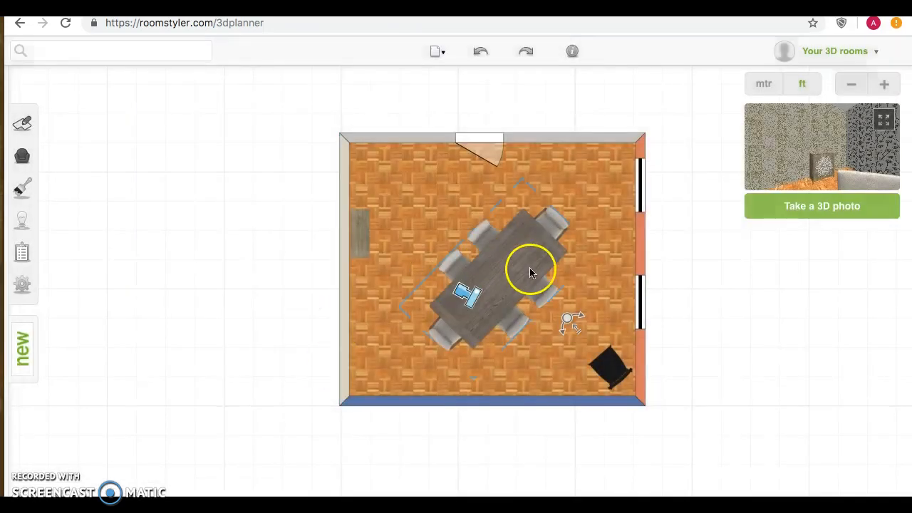
pyautogui.click(827, 207)
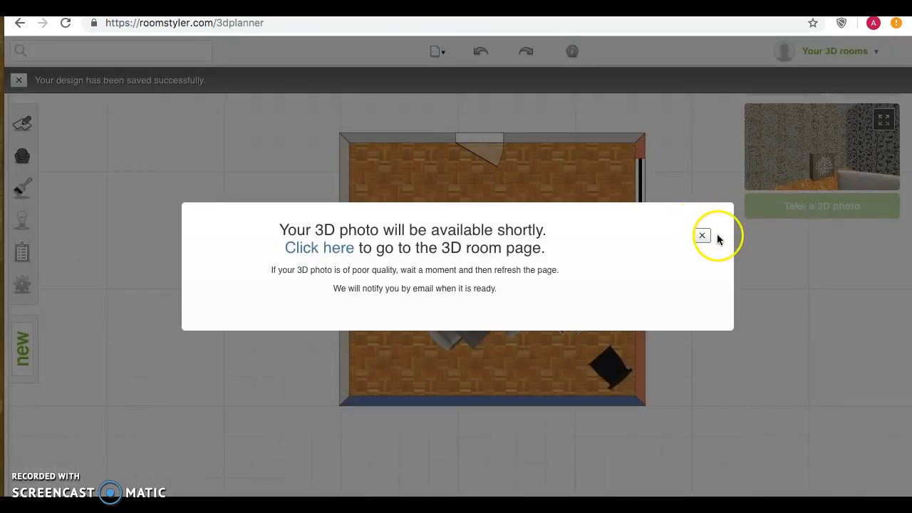
# - Open the saved room's 3D page and examine the rendered photo of the dining room
pyautogui.click(339, 253)
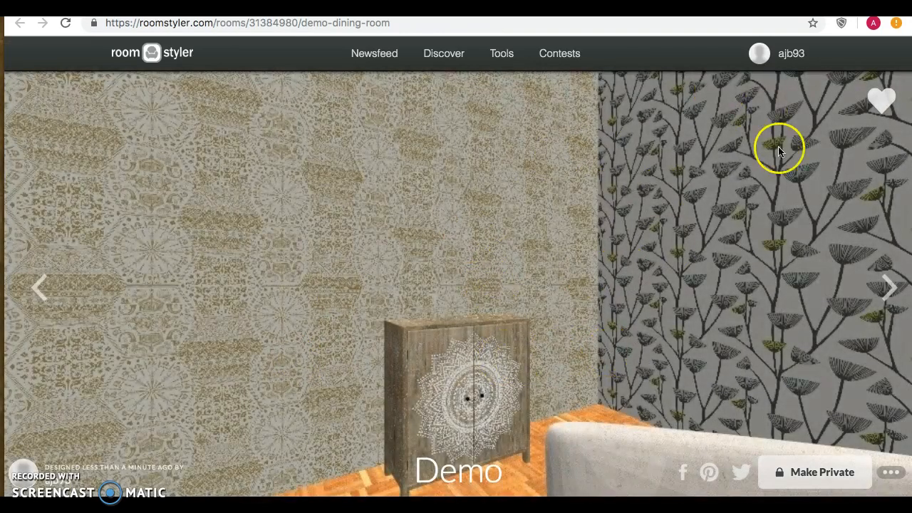
pyautogui.click(888, 281)
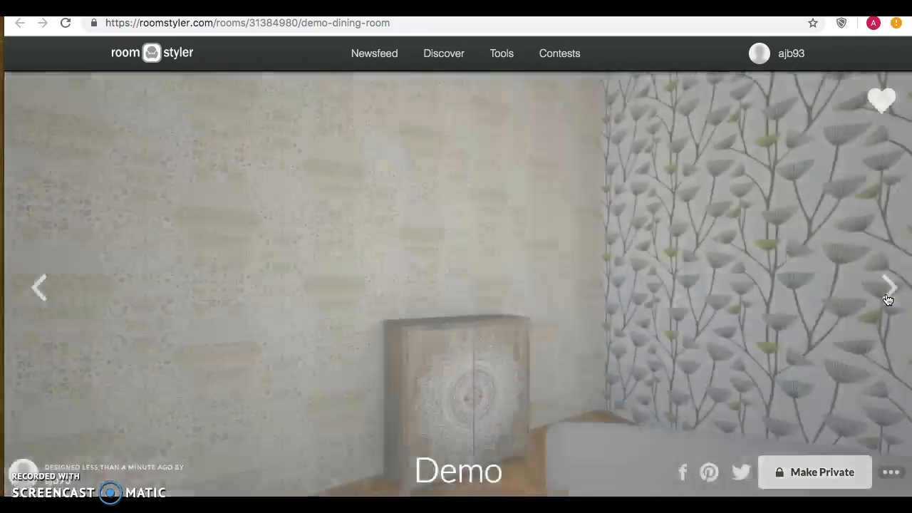
pyautogui.scroll(-3, 563, 379)
pyautogui.scroll(3, 563, 382)
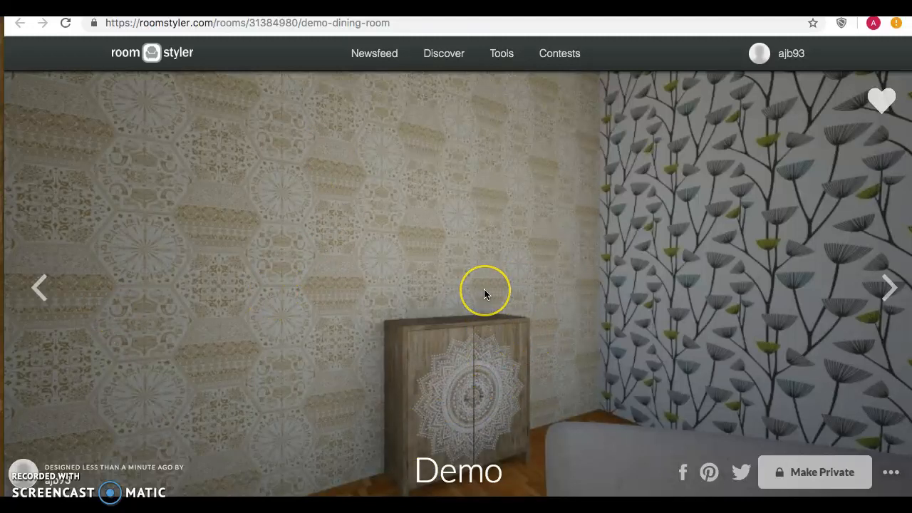
pyautogui.scroll(-3, 483, 288)
pyautogui.scroll(3, 484, 288)
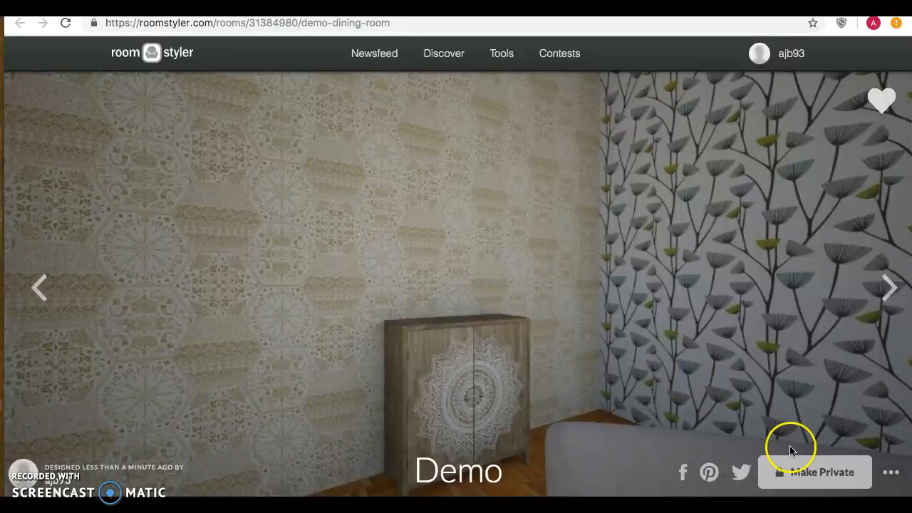
# - Check the download, edit and render options offered for the Demo room's photo
pyautogui.click(890, 475)
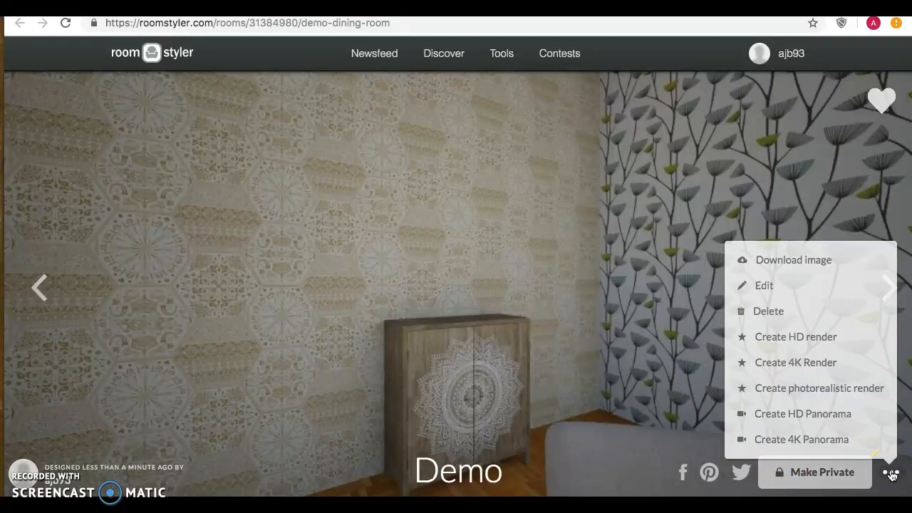
pyautogui.click(784, 440)
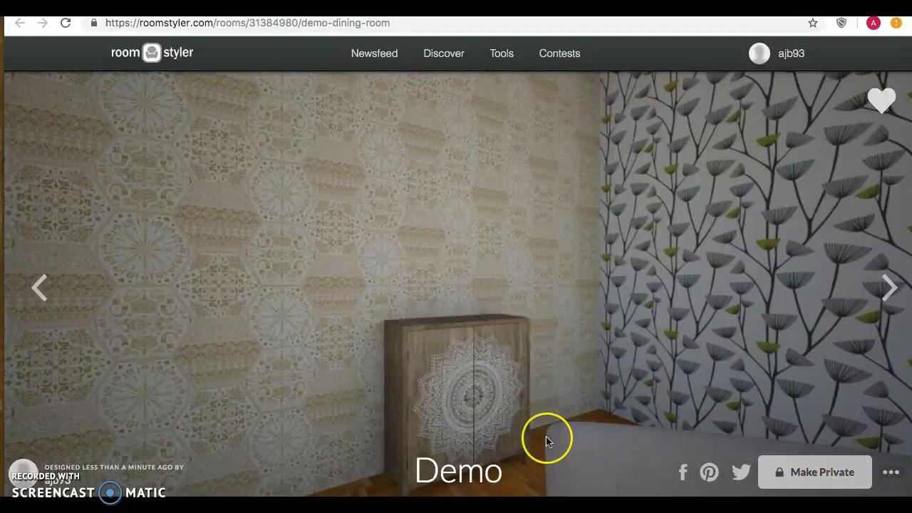
pyautogui.scroll(-3, 546, 437)
pyautogui.scroll(3, 546, 438)
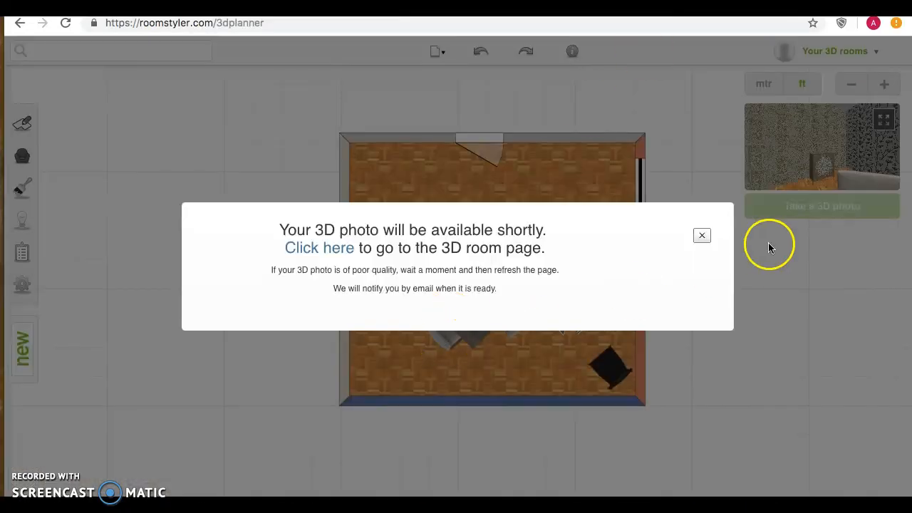
# - Dismiss the 3D photo notice in the planner and show the dining set's product information
pyautogui.click(701, 235)
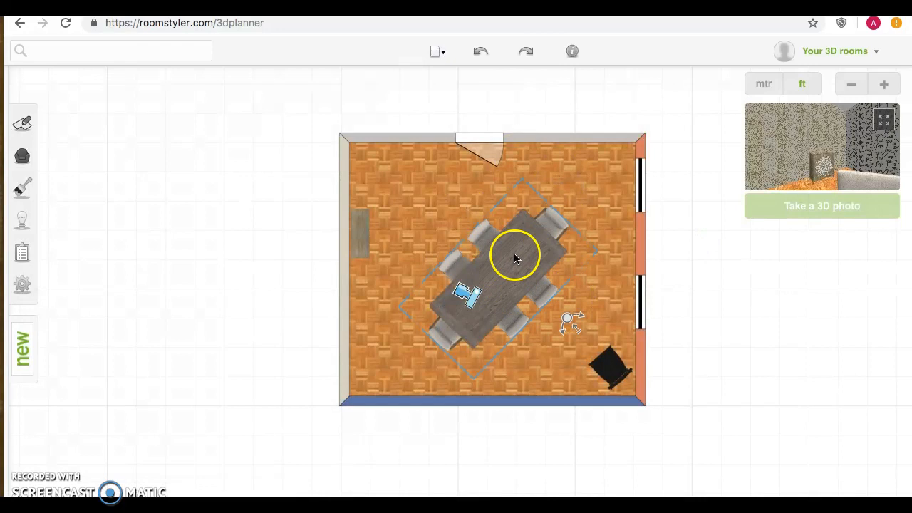
pyautogui.click(496, 265)
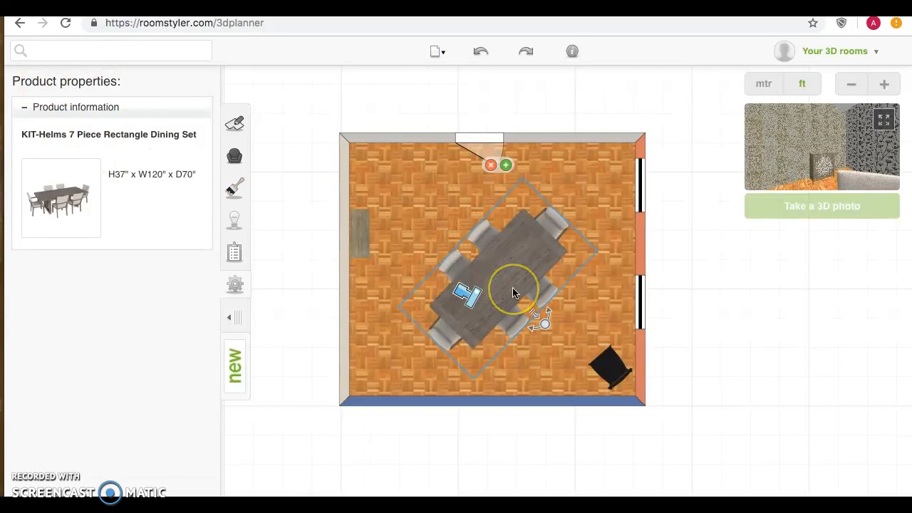
pyautogui.click(340, 290)
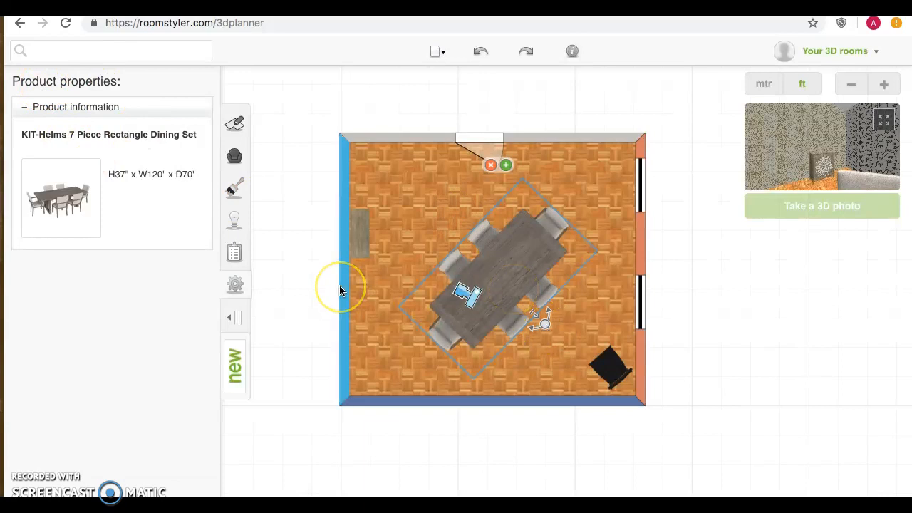
pyautogui.click(466, 270)
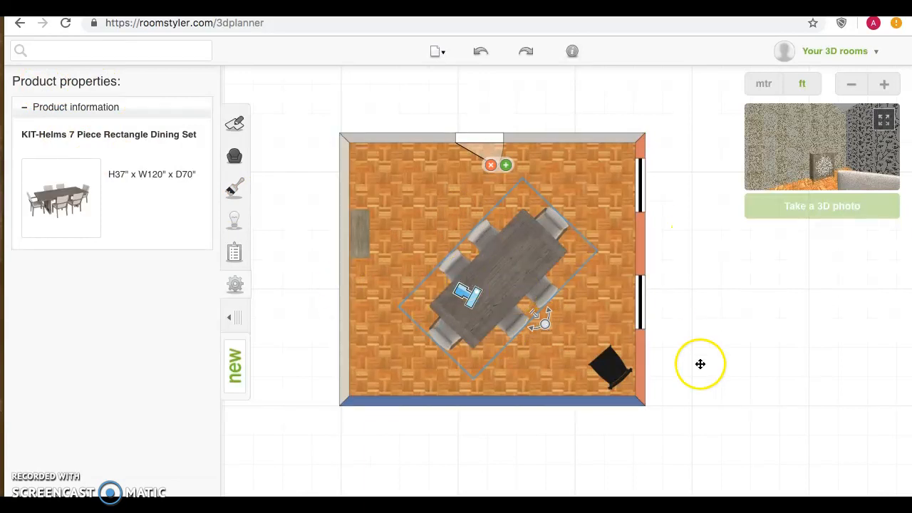